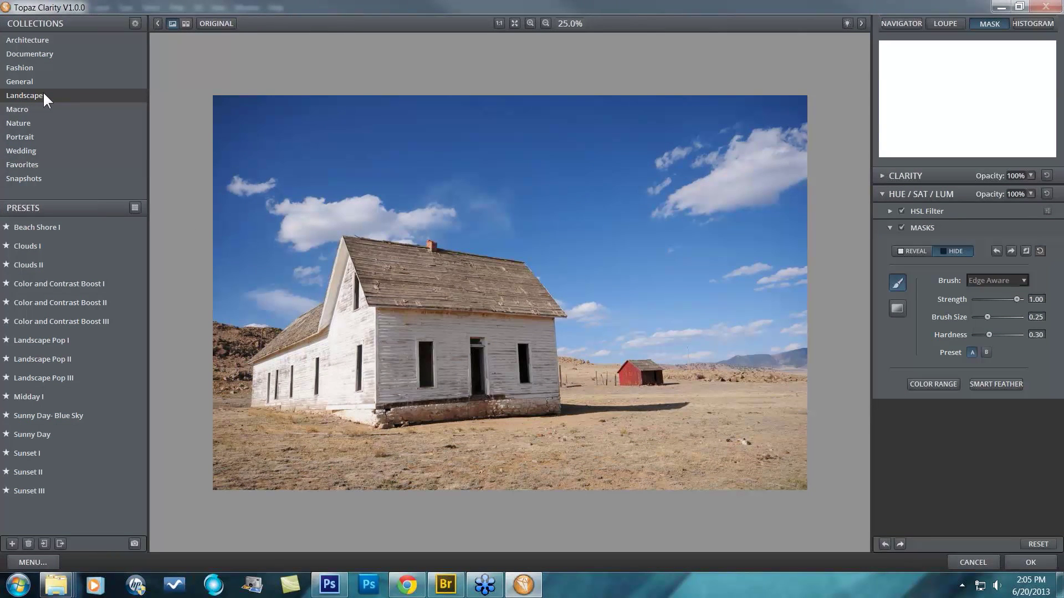
Apply the Architecture collection's Exterior Texture preset to the farmhouse photo and compare it with the original
click(44, 40)
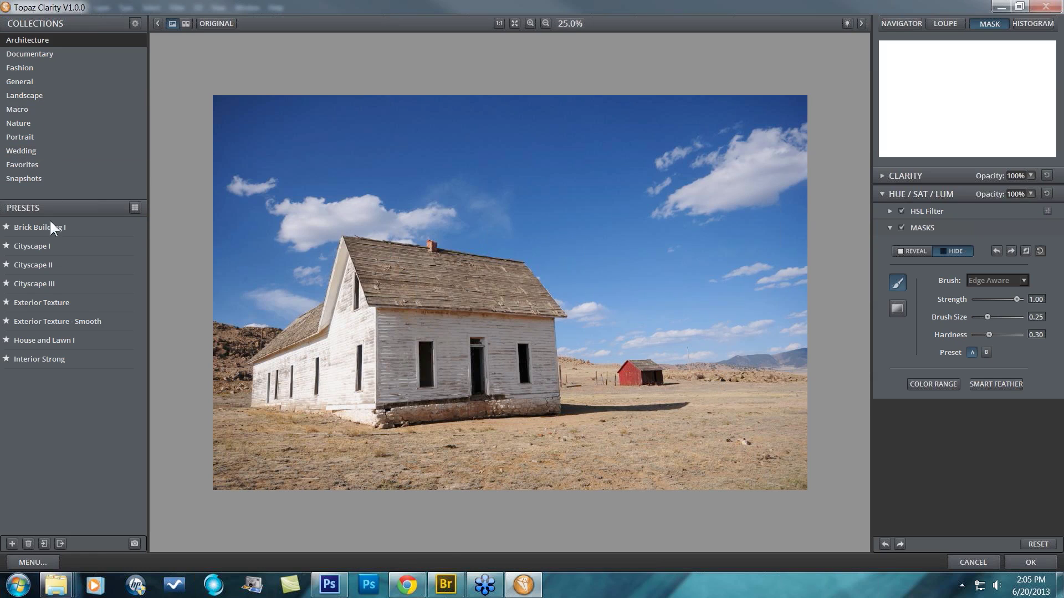
mouse_move(48, 242)
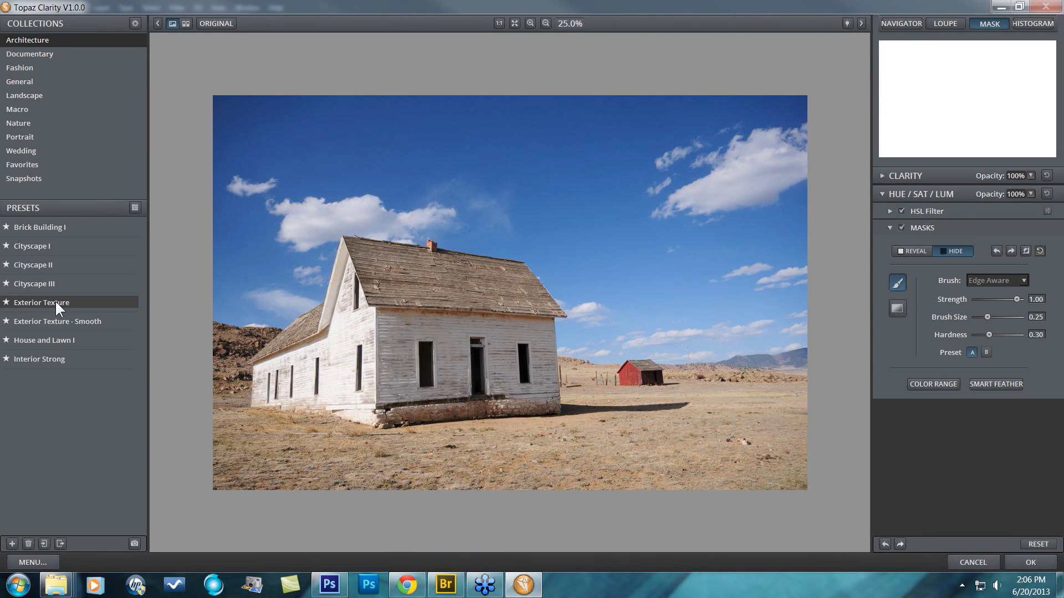
click(55, 301)
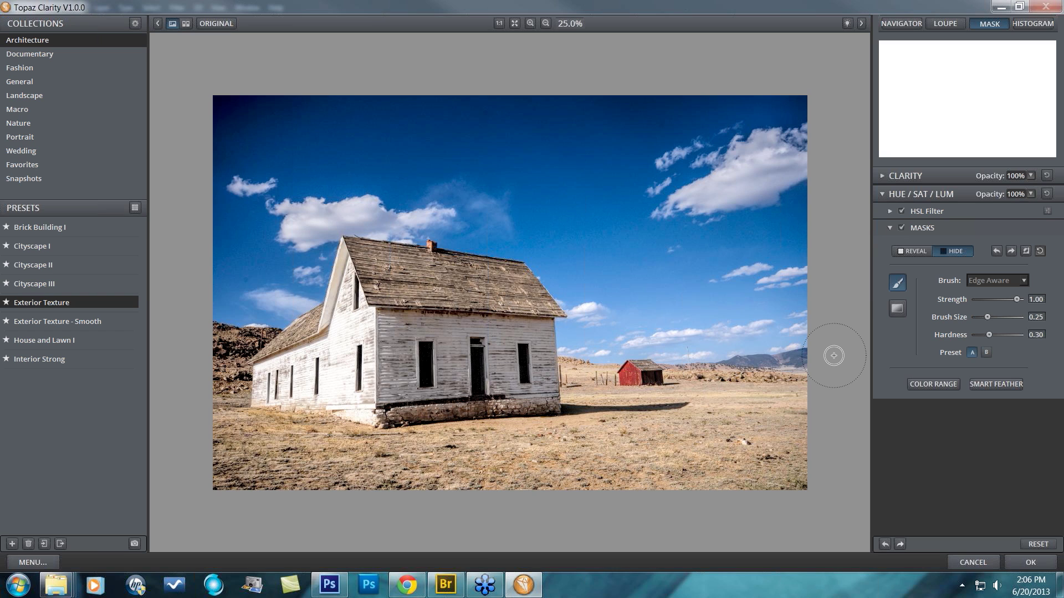
key(space)
key(space)
mouse_move(89, 304)
Hide the presets panel, collapse Hue/Sat/Lum masks, and expand Clarity, trying Dynamics and collapsing Dynamics and Tone Level
click(157, 23)
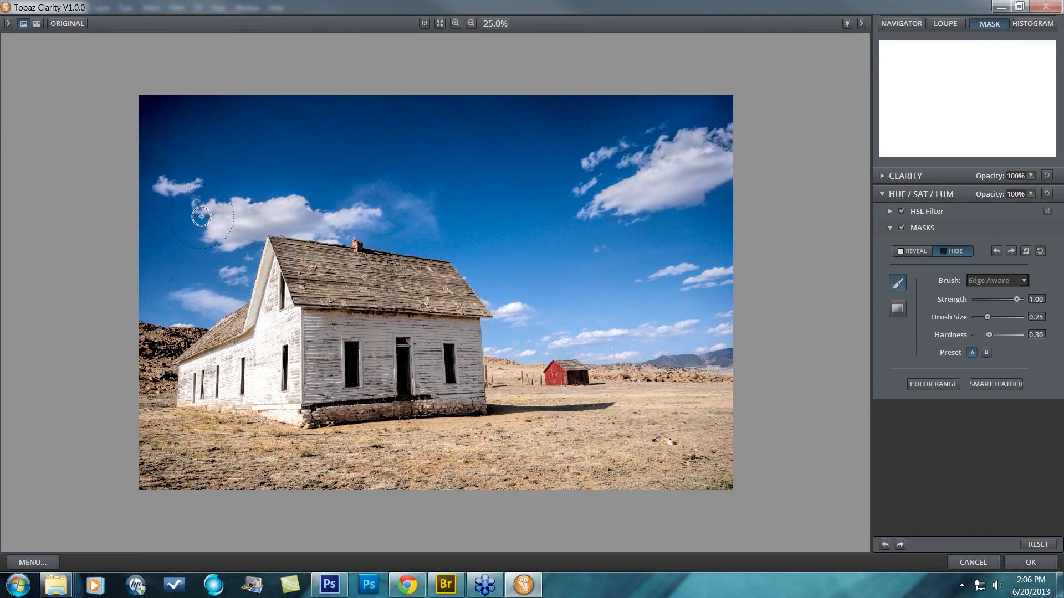
click(890, 228)
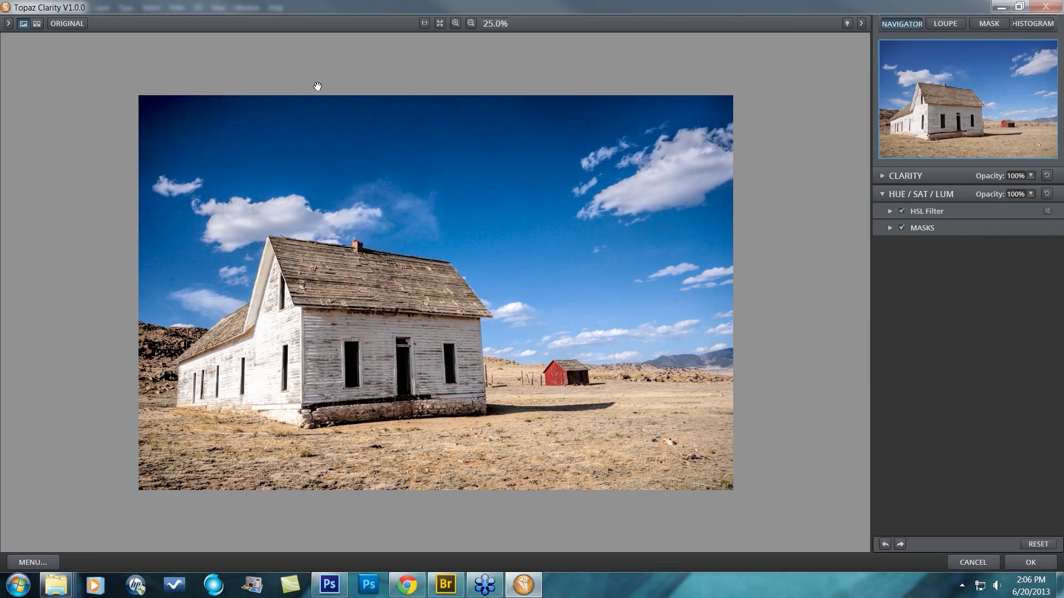
click(882, 176)
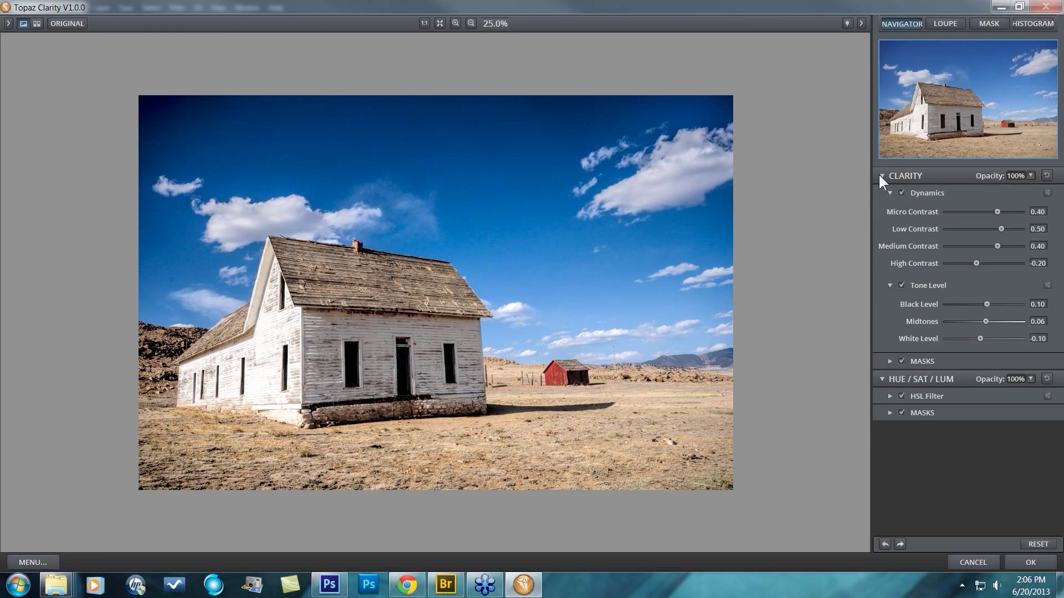
click(900, 192)
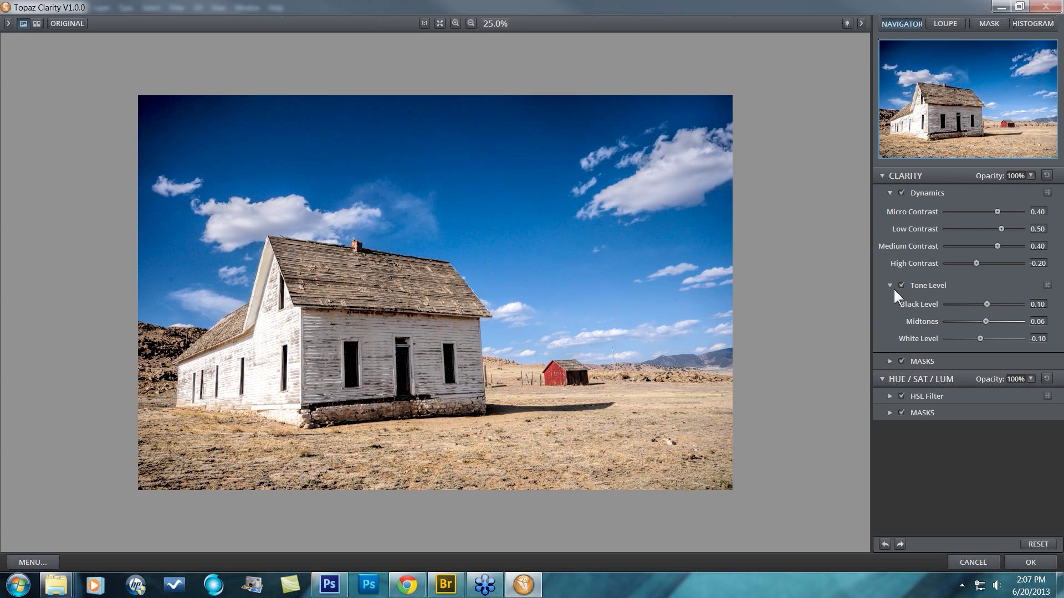
click(890, 193)
click(890, 209)
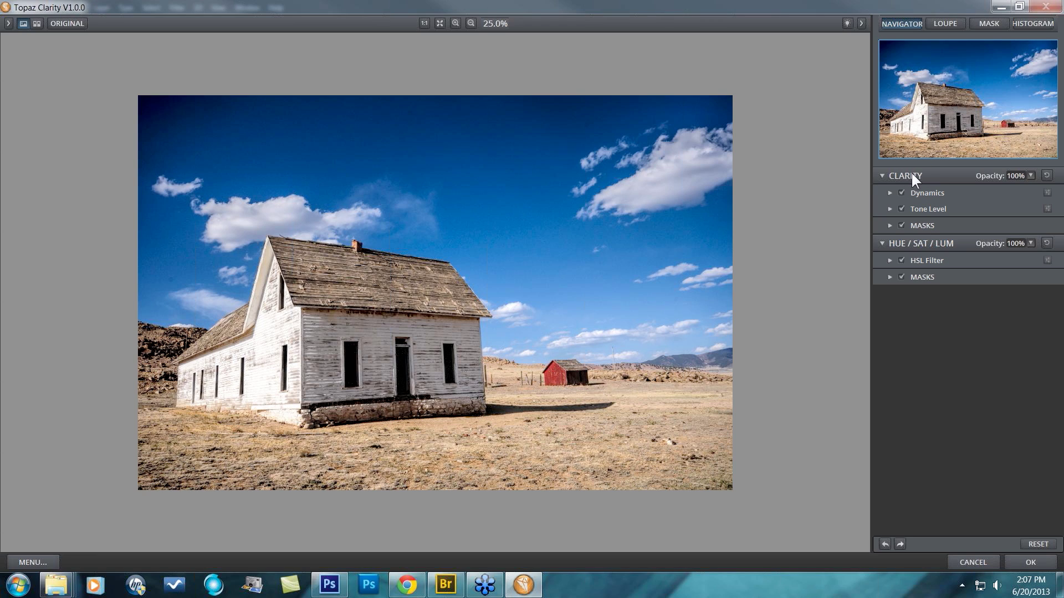
Open the Clarity mask controls, try black fill and Invert, and leave the mask fully white
click(889, 226)
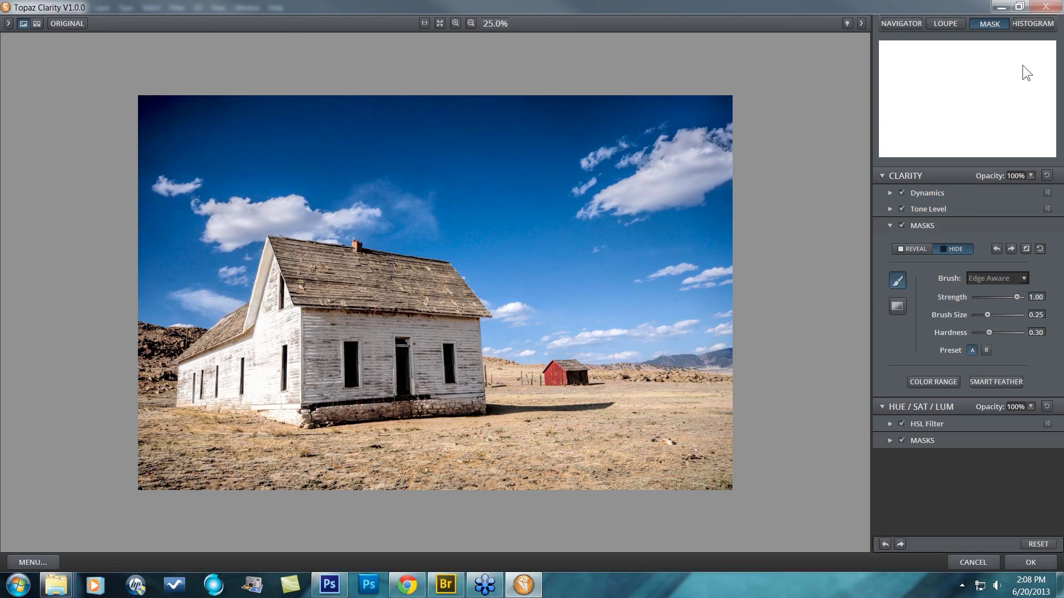
click(1026, 247)
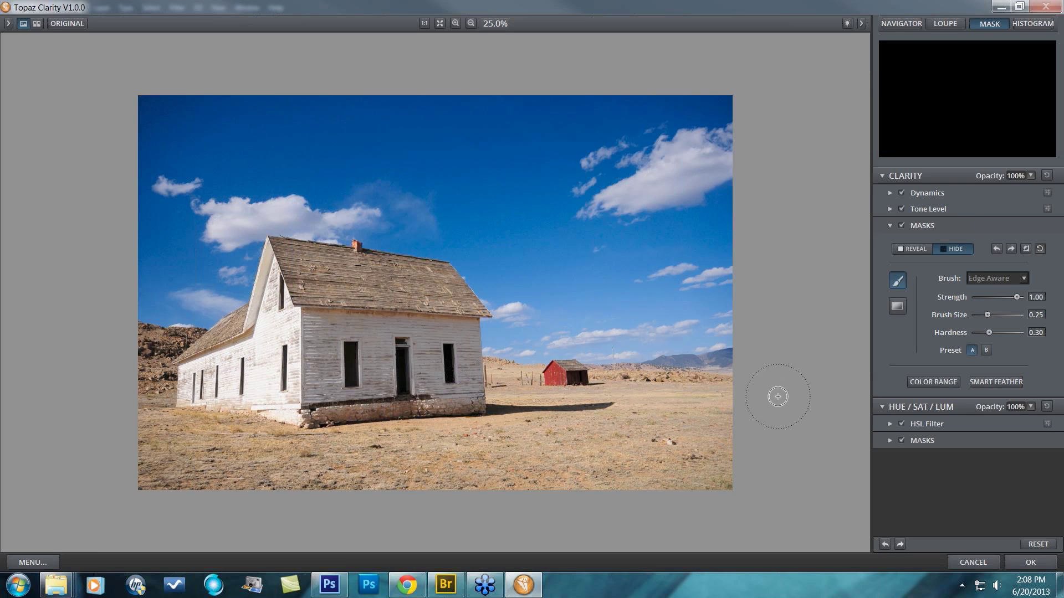
click(1026, 247)
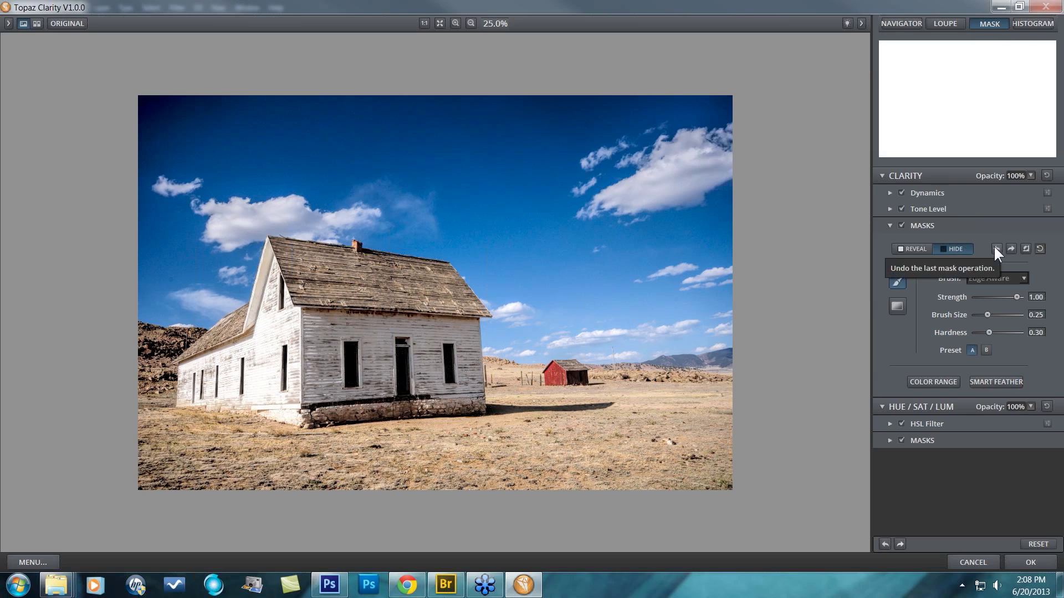
click(1025, 249)
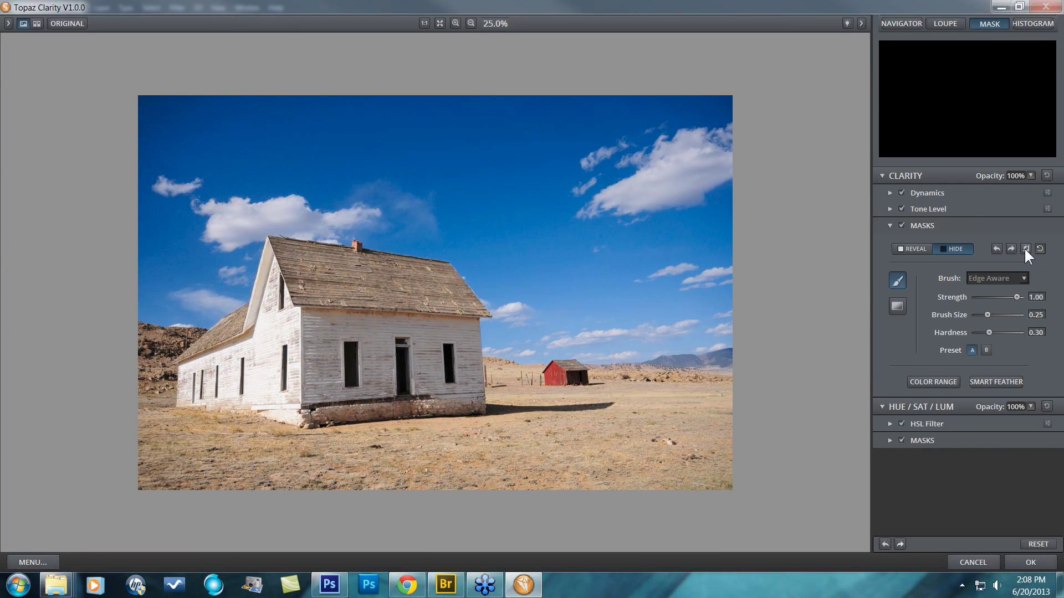
click(1024, 248)
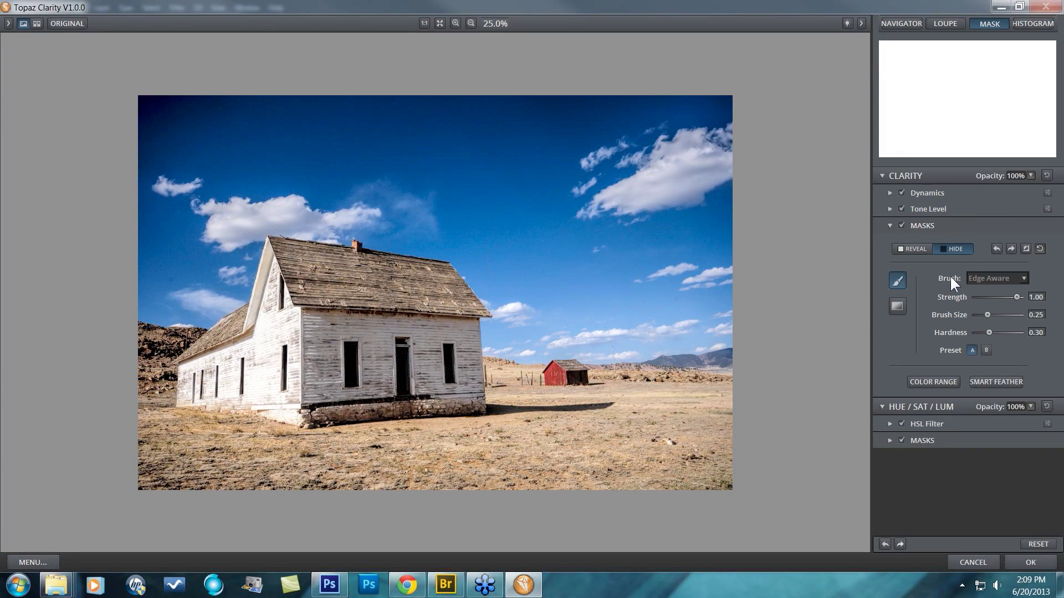
Set the Clarity mask brush to Normal at strength 1.00, size 0.33, hardness 0.15
click(1023, 278)
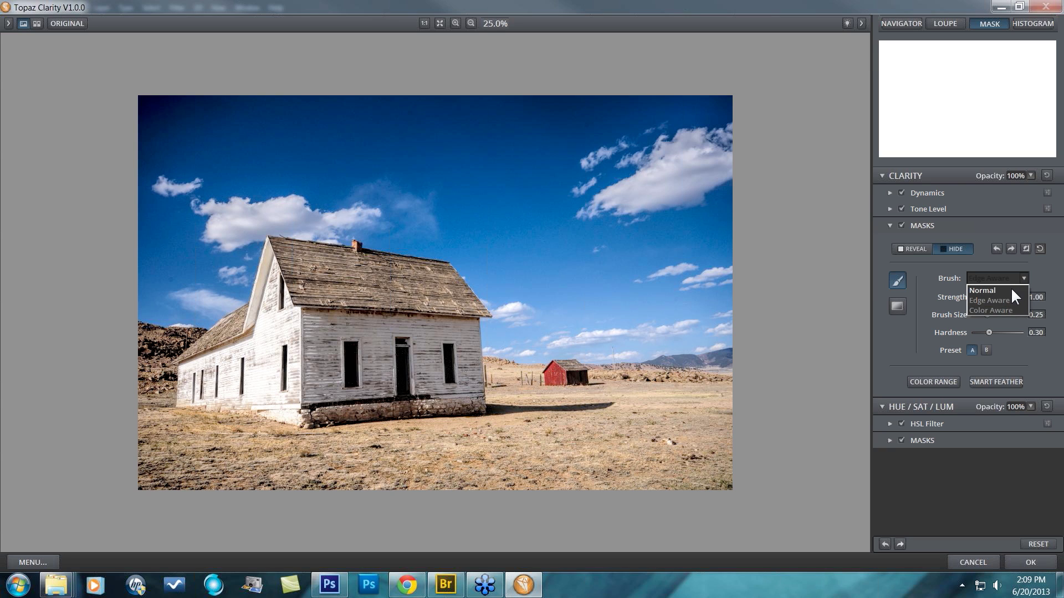
click(1011, 290)
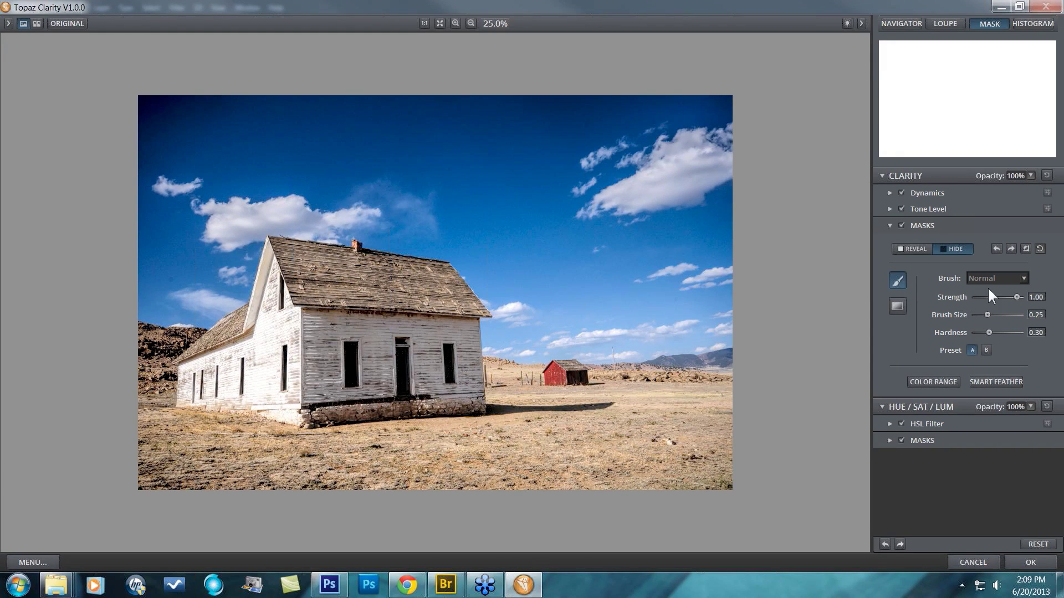
mouse_move(1016, 295)
mouse_down()
mouse_move(996, 298)
mouse_move(1019, 292)
mouse_up()
drag(988, 314, 1013, 317)
mouse_move(999, 314)
mouse_down()
mouse_move(989, 314)
mouse_move(1019, 315)
mouse_move(986, 314)
mouse_move(1002, 331)
mouse_move(982, 331)
mouse_up()
Paint a trial hiding stroke across the sky, then reset the mask to fully white
mouse_move(410, 235)
mouse_down()
mouse_move(487, 290)
mouse_move(506, 344)
mouse_move(561, 332)
mouse_move(704, 338)
mouse_move(589, 313)
mouse_move(408, 233)
mouse_move(422, 290)
mouse_up()
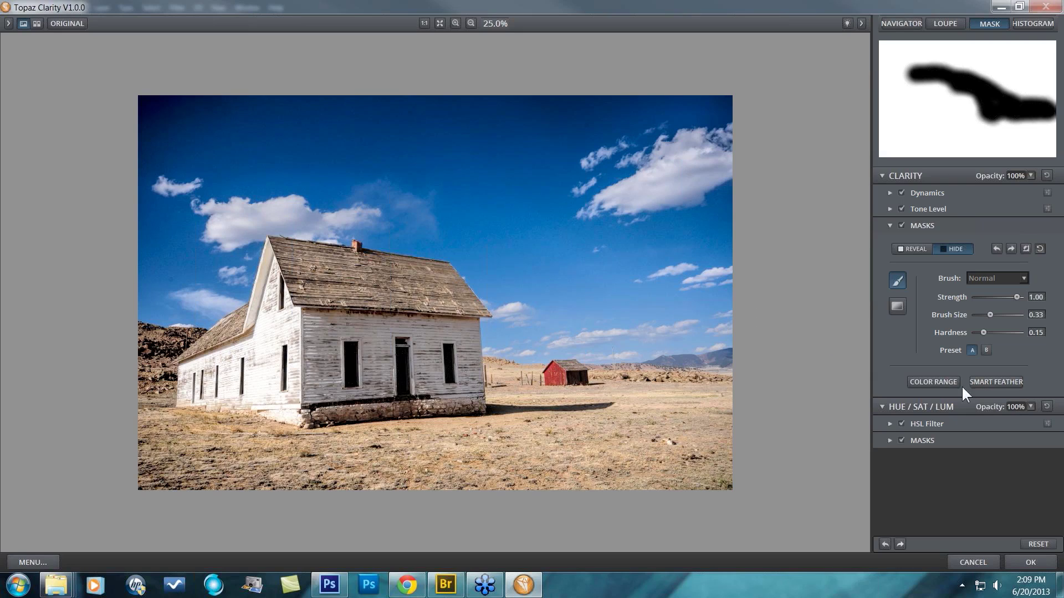
click(1046, 407)
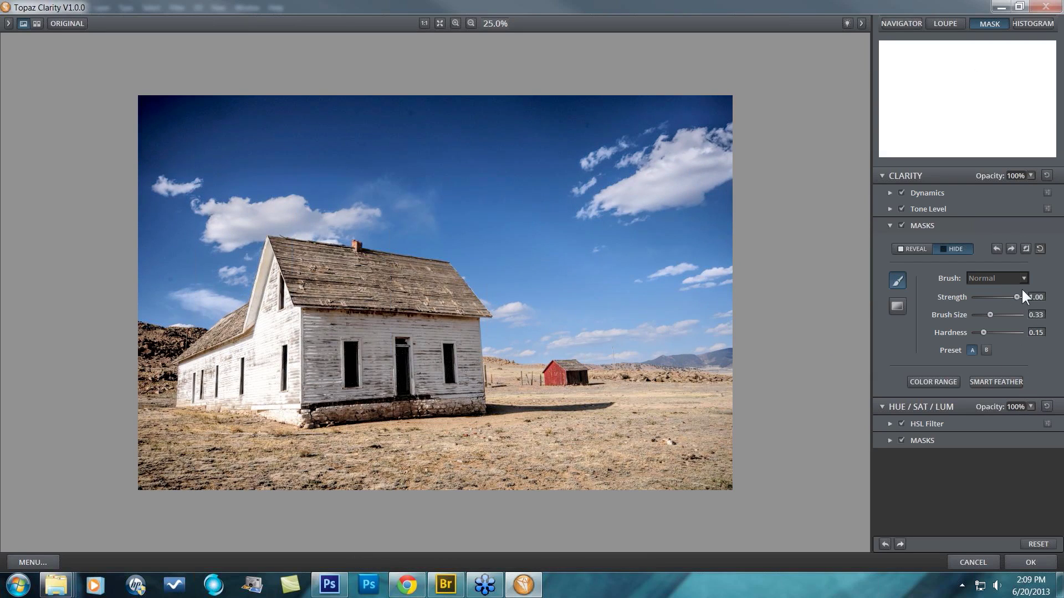
click(1039, 250)
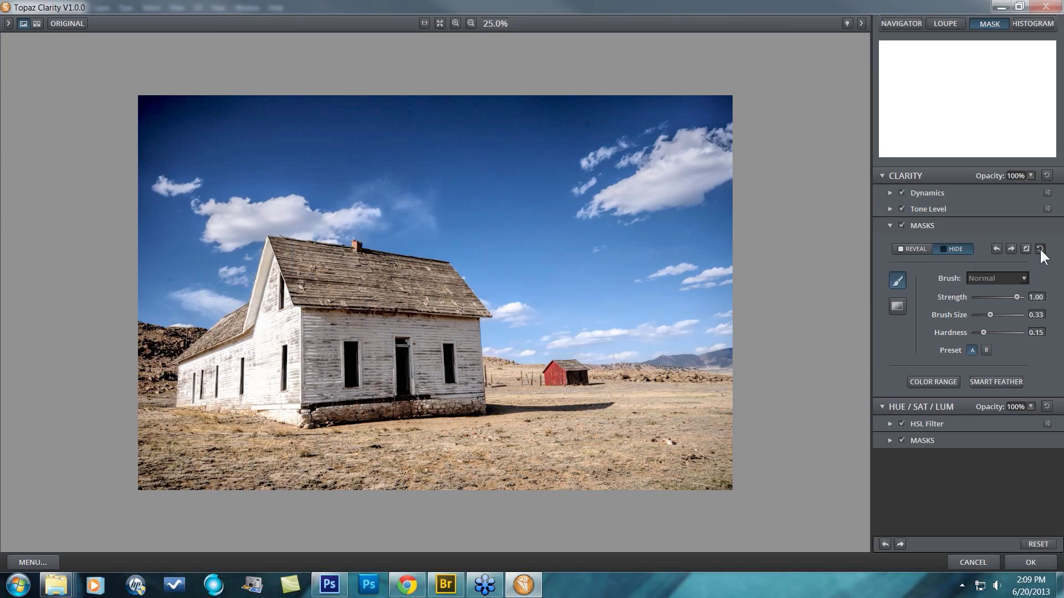
click(911, 231)
click(890, 226)
Switch the mask brush to Edge Aware and soften its hardness to about 0.11
click(1020, 277)
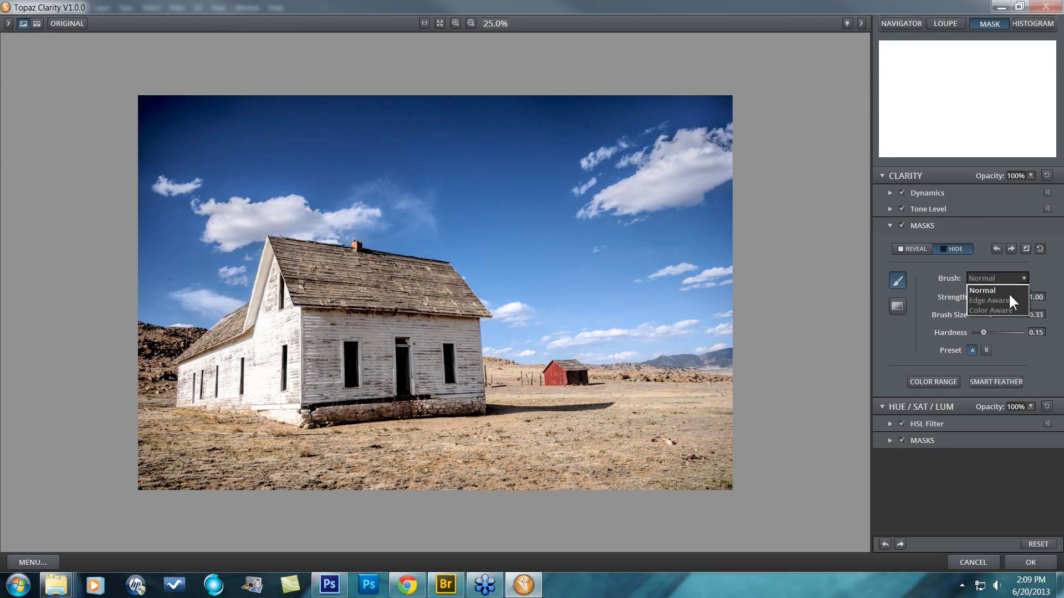
click(1008, 300)
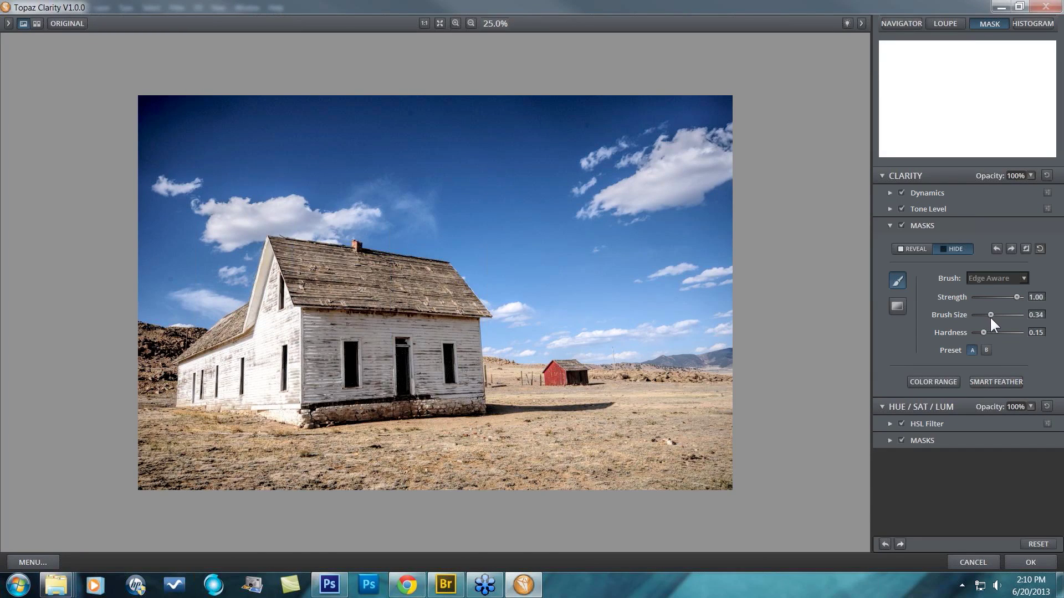
drag(984, 333, 980, 332)
Paint the Clarity effect out of the sky above the roof and the large right-hand cloud
mouse_move(468, 259)
mouse_down()
mouse_move(496, 281)
mouse_move(515, 343)
mouse_move(722, 328)
mouse_move(538, 303)
mouse_move(408, 227)
mouse_move(328, 224)
mouse_up()
mouse_move(264, 218)
mouse_down()
mouse_move(252, 228)
mouse_move(165, 178)
mouse_move(174, 222)
mouse_move(240, 201)
mouse_move(155, 110)
mouse_move(563, 168)
mouse_up()
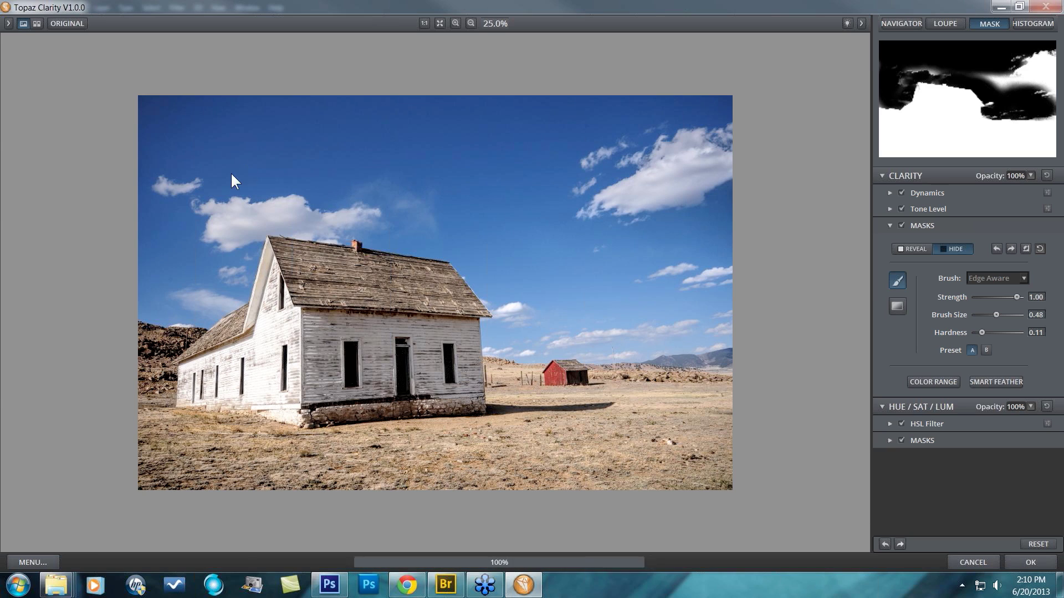
mouse_move(747, 135)
mouse_down()
mouse_move(611, 188)
mouse_move(736, 182)
mouse_up()
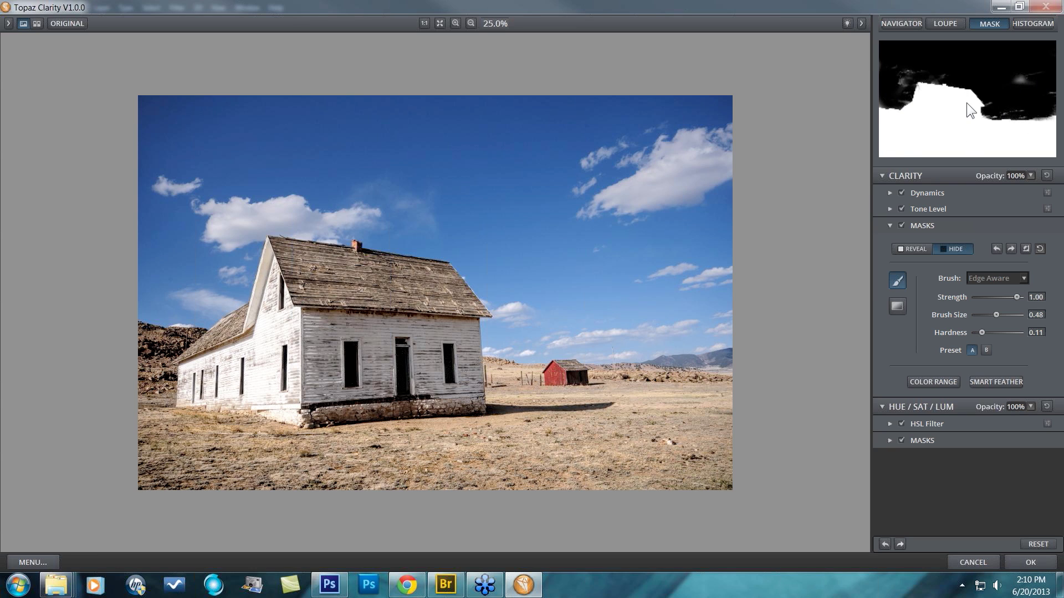
Reset the mask and paint the sky with a Color Aware brush using a sampled sky colour
click(1040, 248)
click(1025, 276)
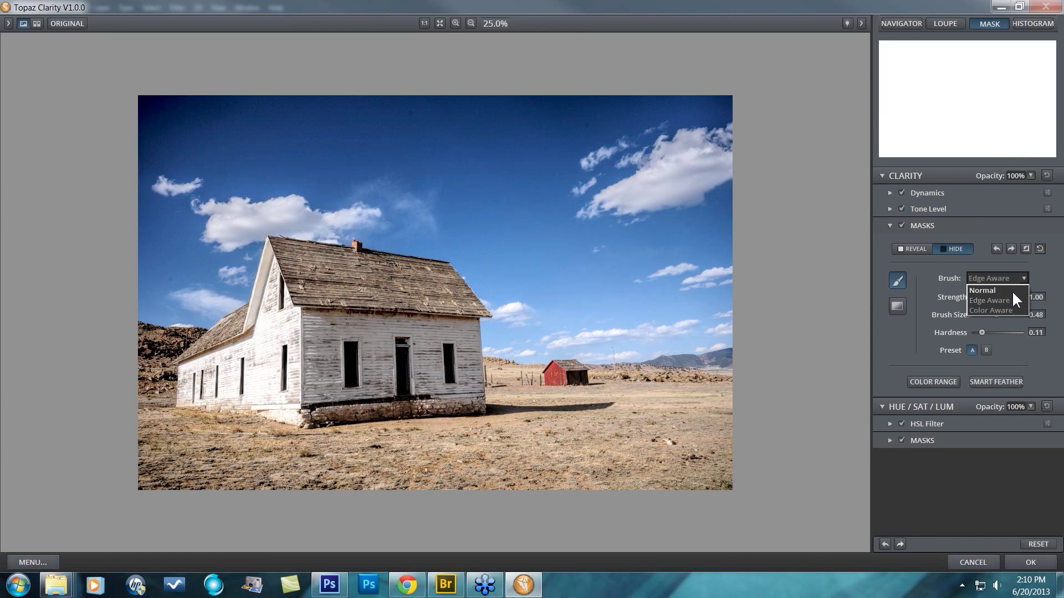
click(1007, 312)
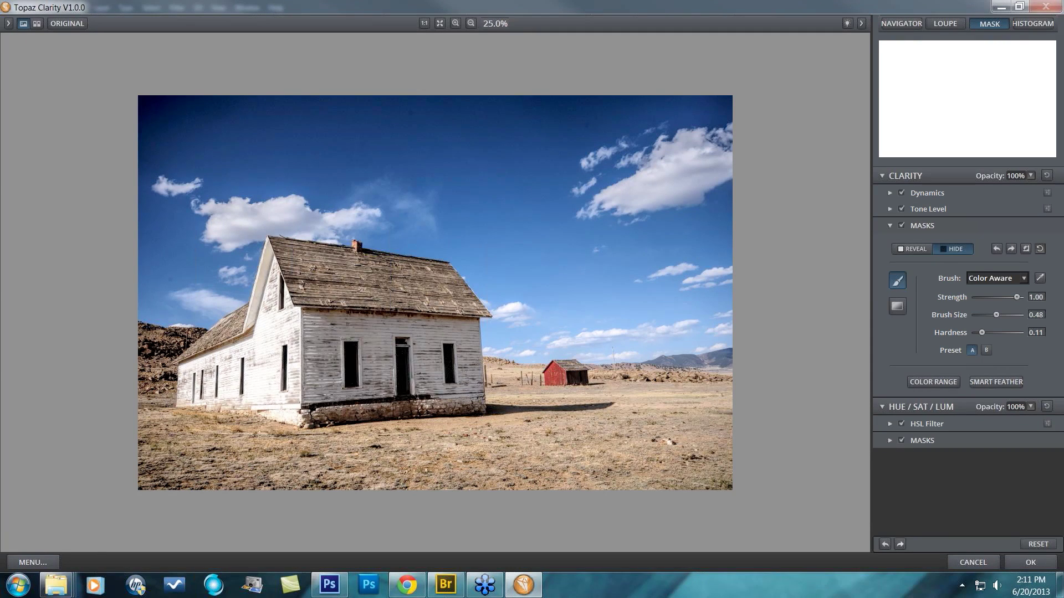
click(1039, 278)
mouse_move(166, 120)
mouse_down()
mouse_move(471, 124)
mouse_move(663, 147)
mouse_up()
mouse_move(175, 131)
mouse_down()
mouse_move(706, 202)
mouse_move(531, 246)
mouse_move(620, 313)
mouse_move(460, 233)
mouse_move(338, 227)
mouse_move(273, 295)
mouse_move(192, 288)
mouse_move(157, 237)
mouse_move(281, 123)
mouse_move(98, 264)
mouse_move(176, 306)
mouse_move(216, 313)
mouse_move(639, 213)
mouse_move(598, 299)
mouse_move(709, 239)
mouse_up()
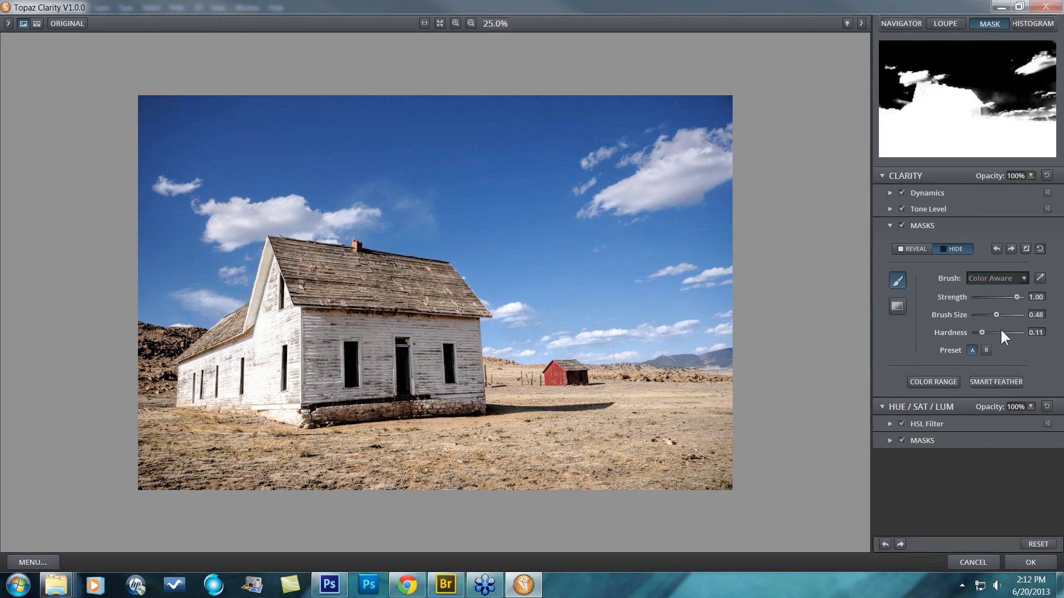
Clear the mask and paint a test stroke across the upper sky with a Normal brush at size 0.12
click(1025, 278)
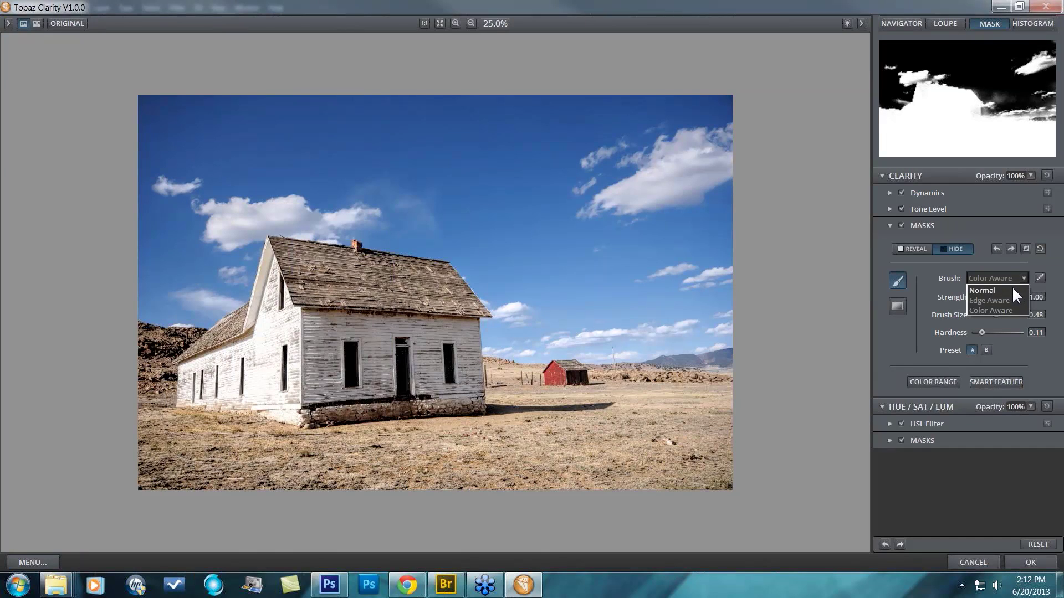
click(1013, 289)
click(1040, 247)
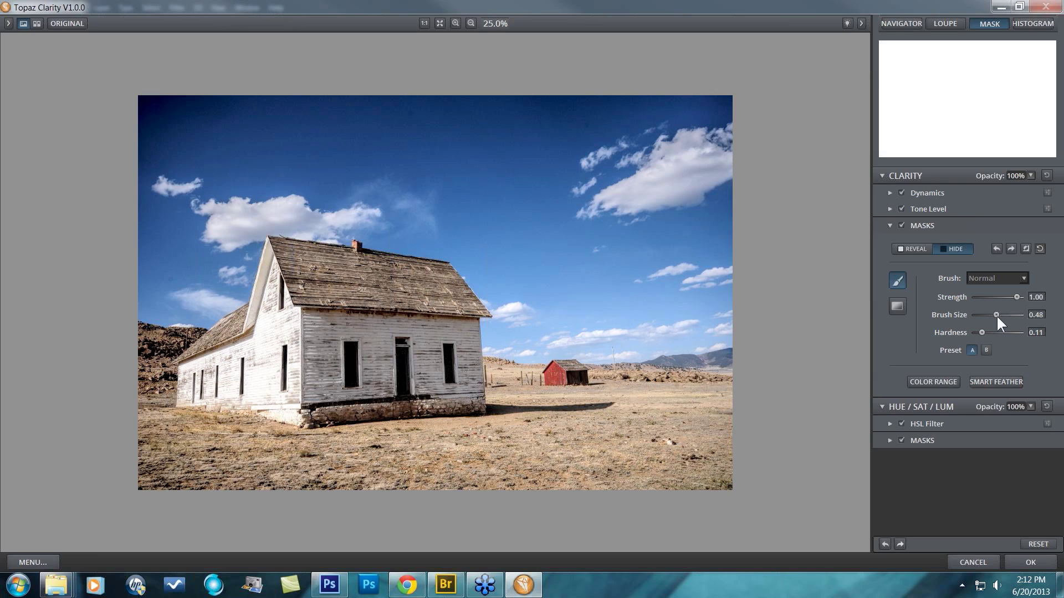
mouse_move(990, 315)
mouse_down()
mouse_move(982, 332)
mouse_move(1006, 333)
mouse_up()
drag(202, 131, 522, 138)
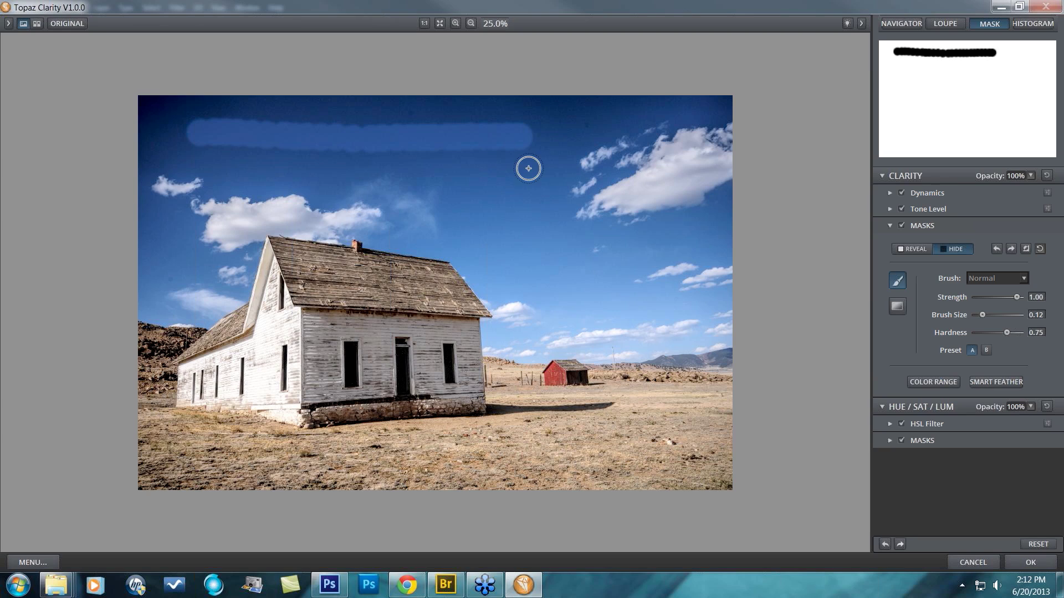
Load brush preset B, lower hardness to 0.18, and paint a soft stroke across the house
click(987, 350)
drag(985, 334, 983, 333)
drag(545, 299, 698, 244)
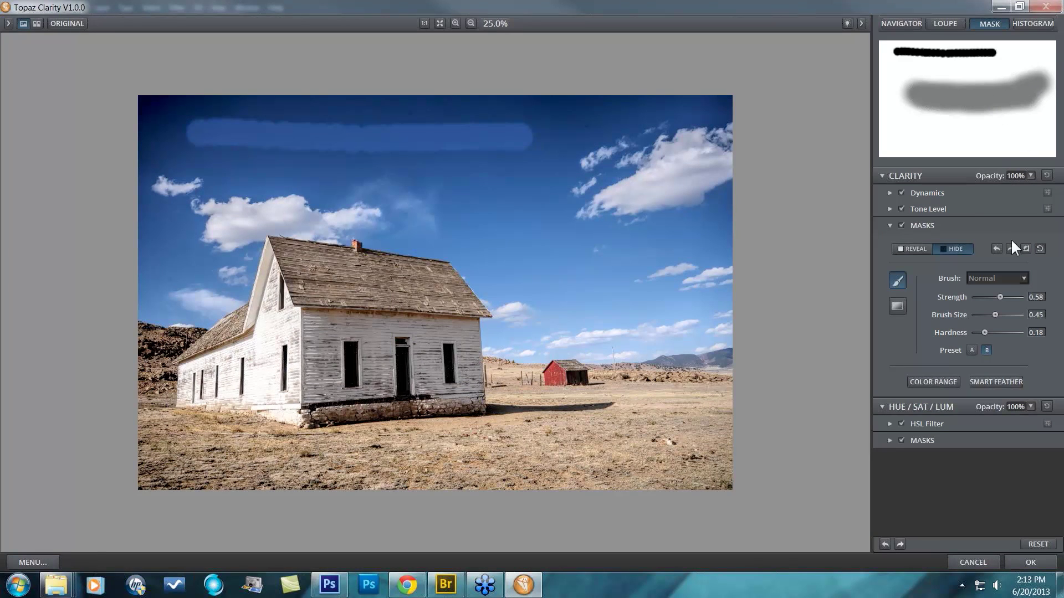
Compare brush presets A and B, ending on B, then clear the mask and switch to gradient masking
click(982, 351)
click(973, 351)
click(983, 351)
click(974, 350)
click(973, 350)
click(985, 350)
click(972, 350)
click(985, 348)
click(1040, 250)
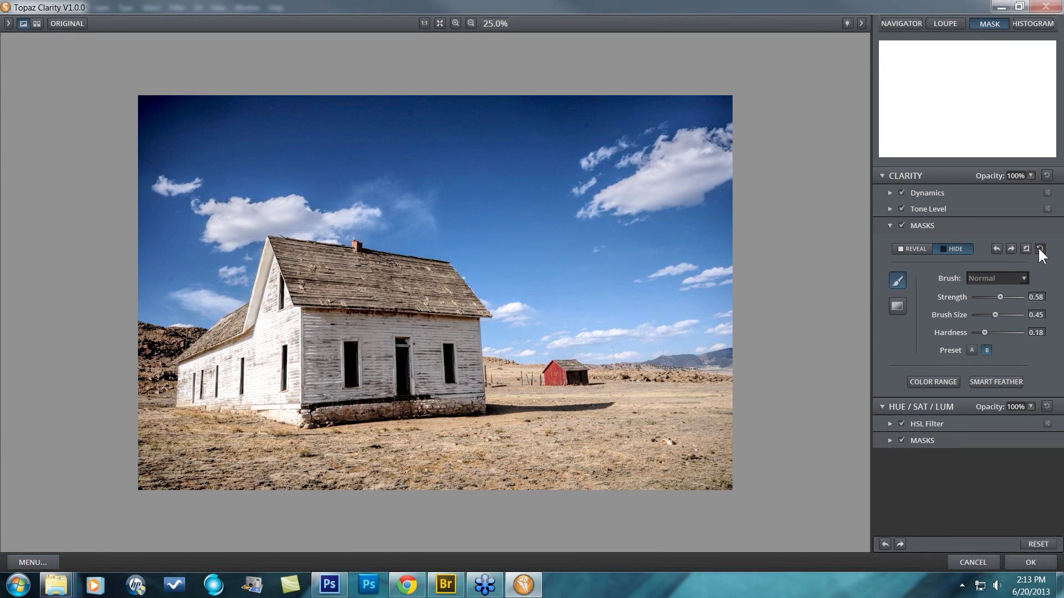
click(897, 305)
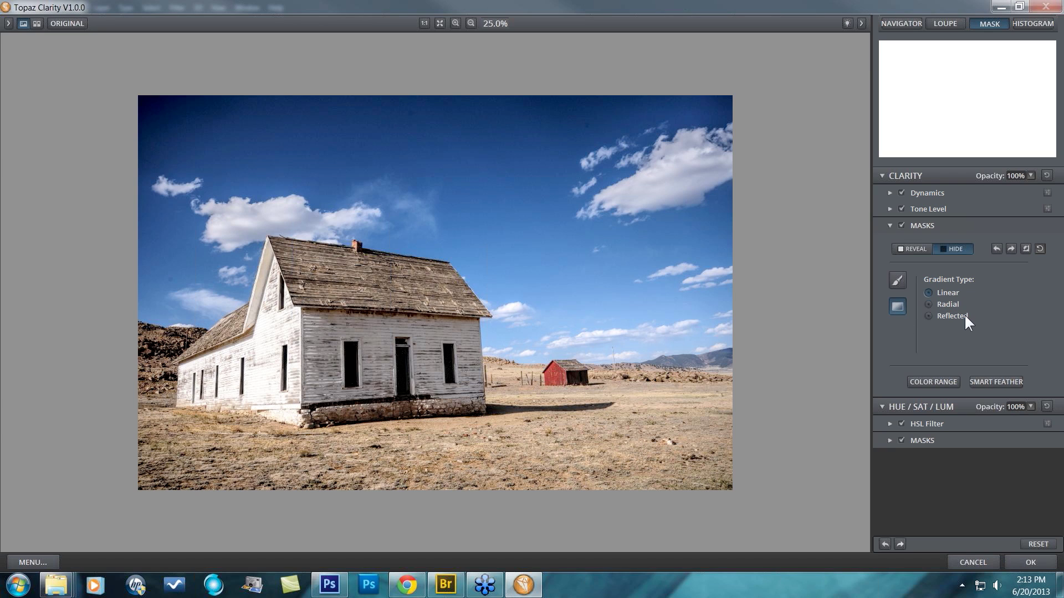
drag(370, 201, 607, 289)
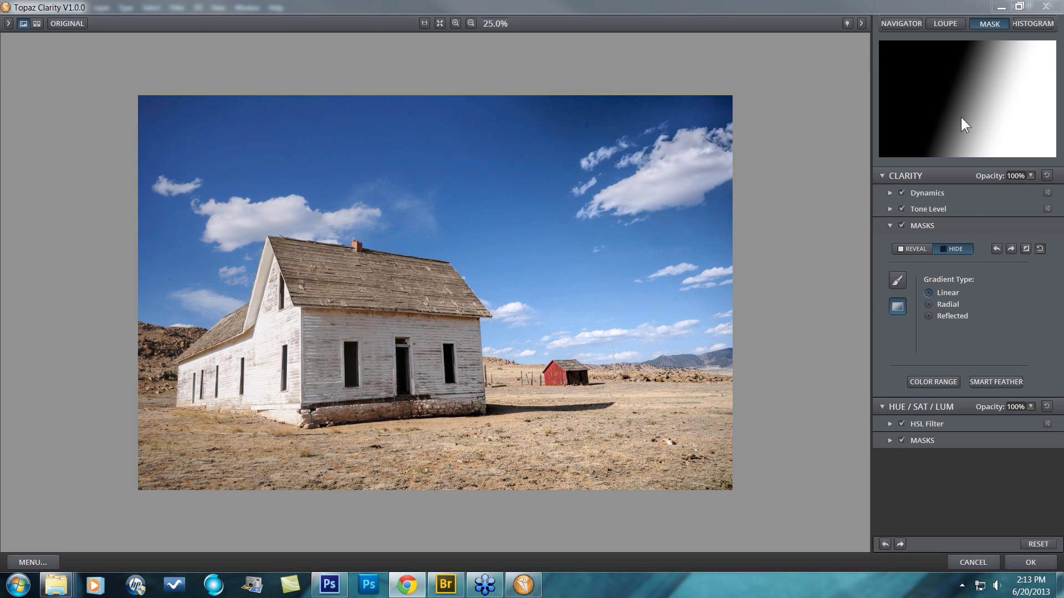
click(996, 249)
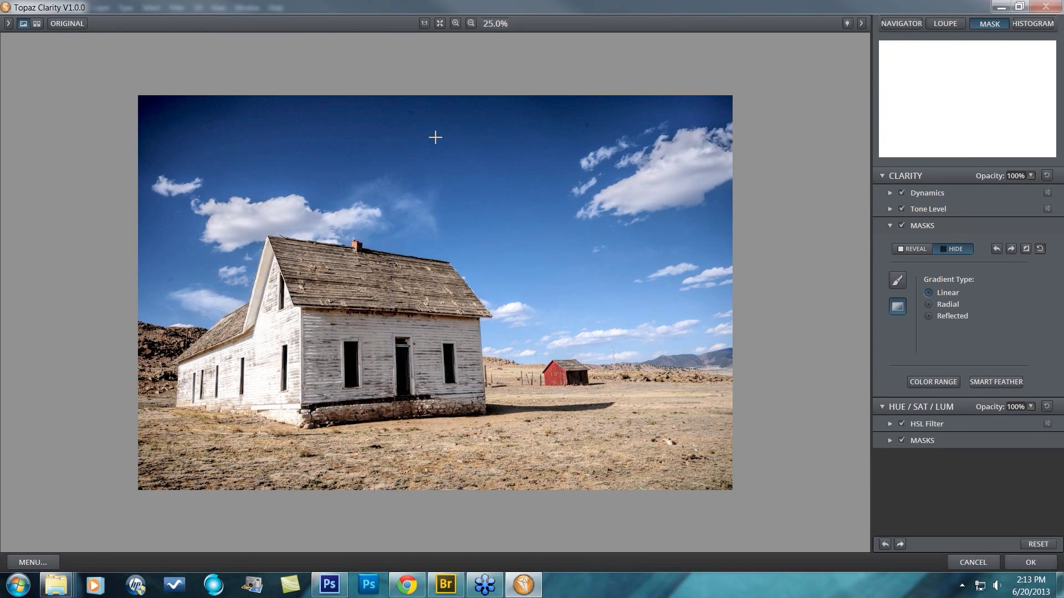
drag(435, 139, 437, 451)
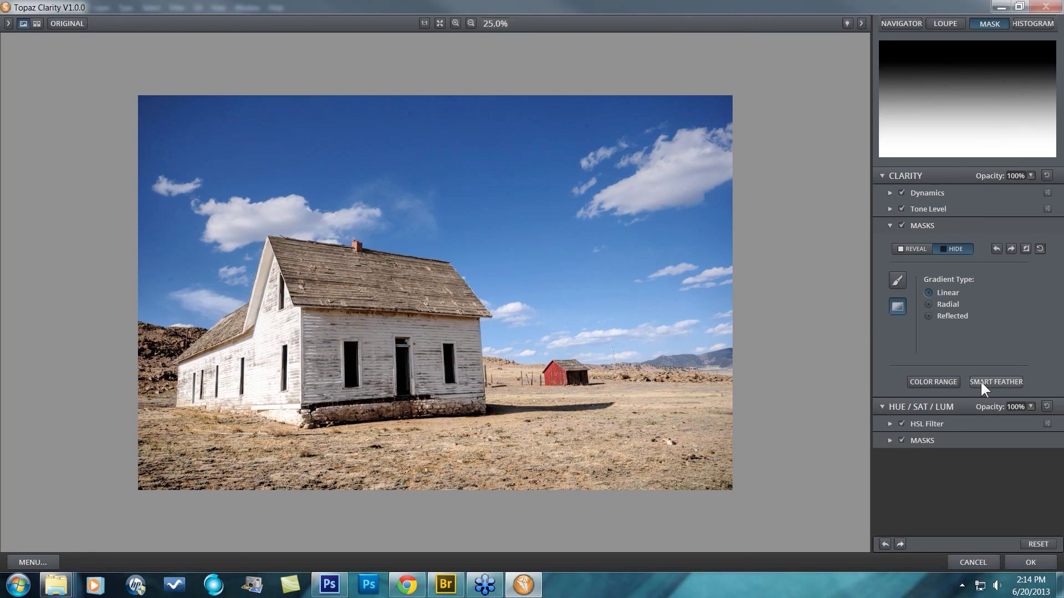
click(929, 305)
drag(532, 308, 600, 344)
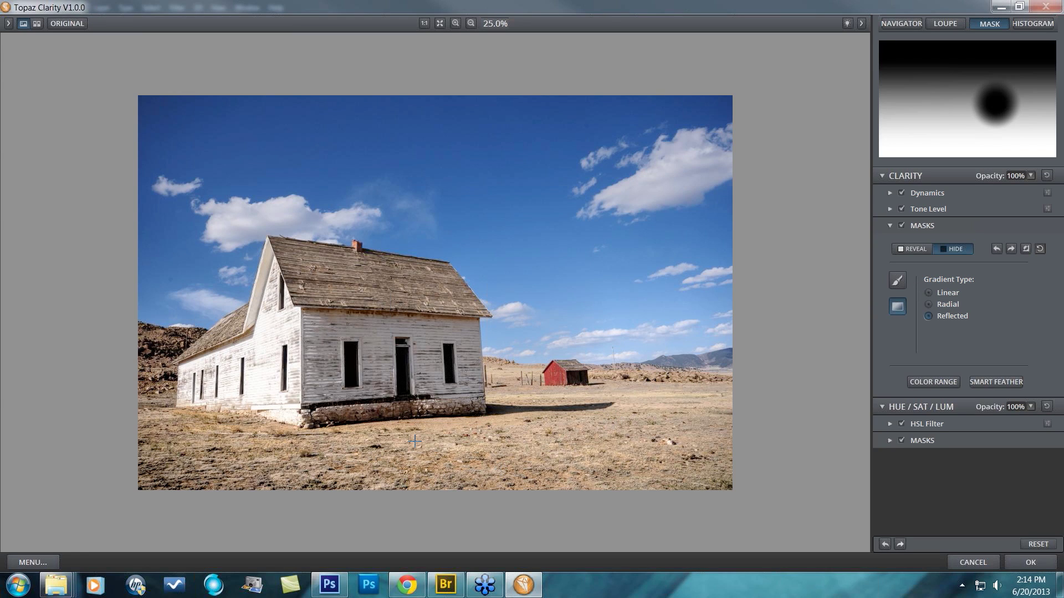
drag(334, 410, 334, 438)
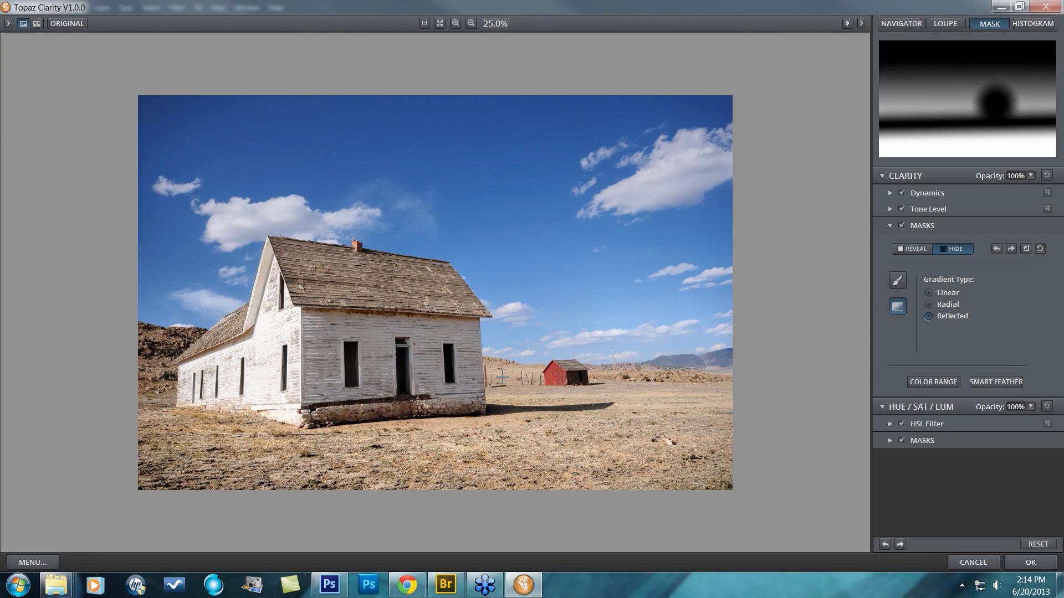
drag(354, 313, 439, 324)
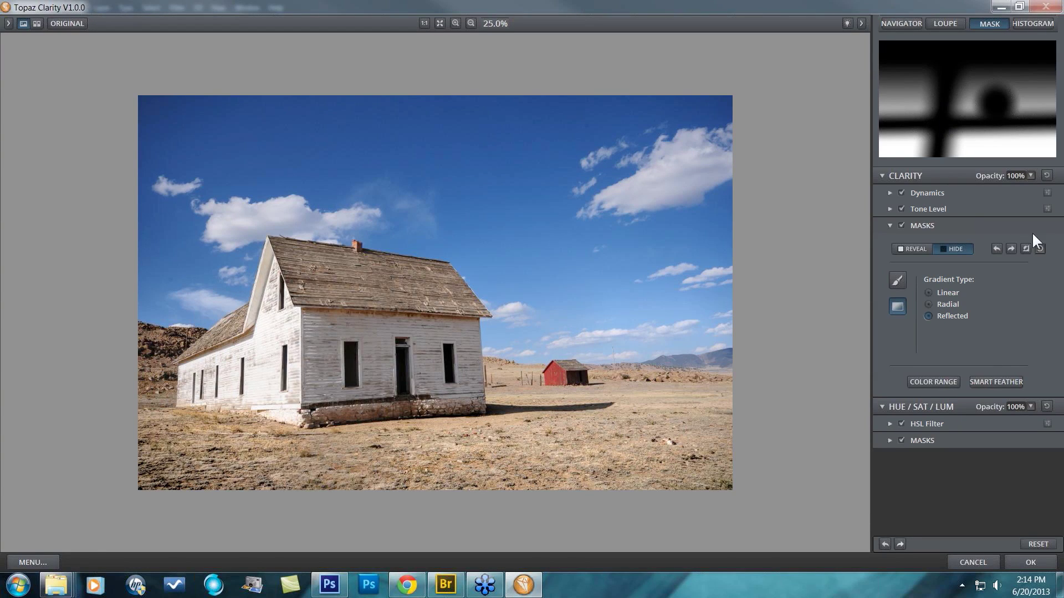
click(1041, 248)
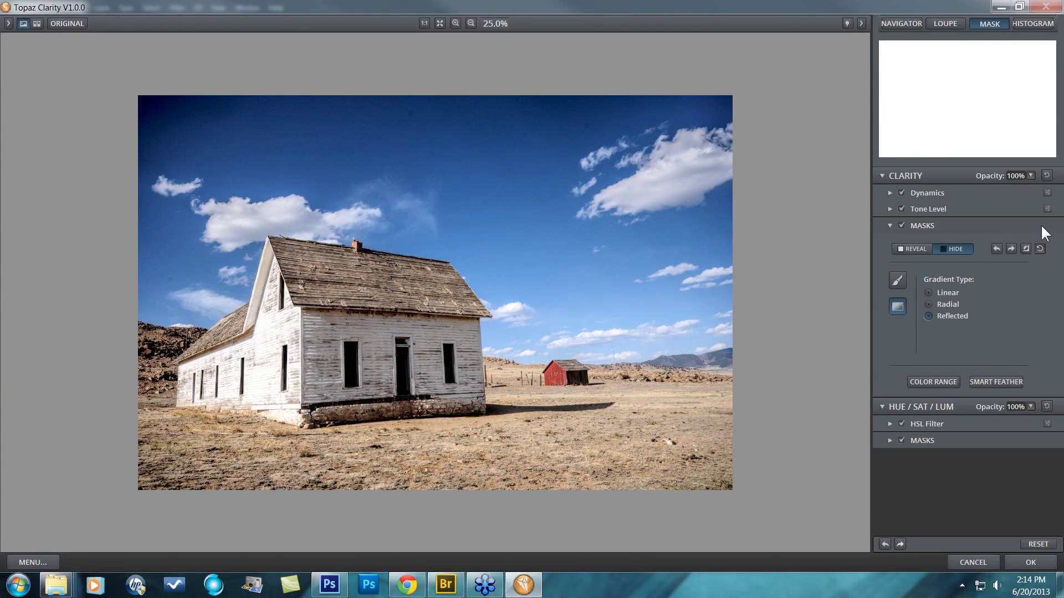
Create a Color Range mask sampled from the blue sky with Size 1.00 and Sensitivity 0.32
click(939, 382)
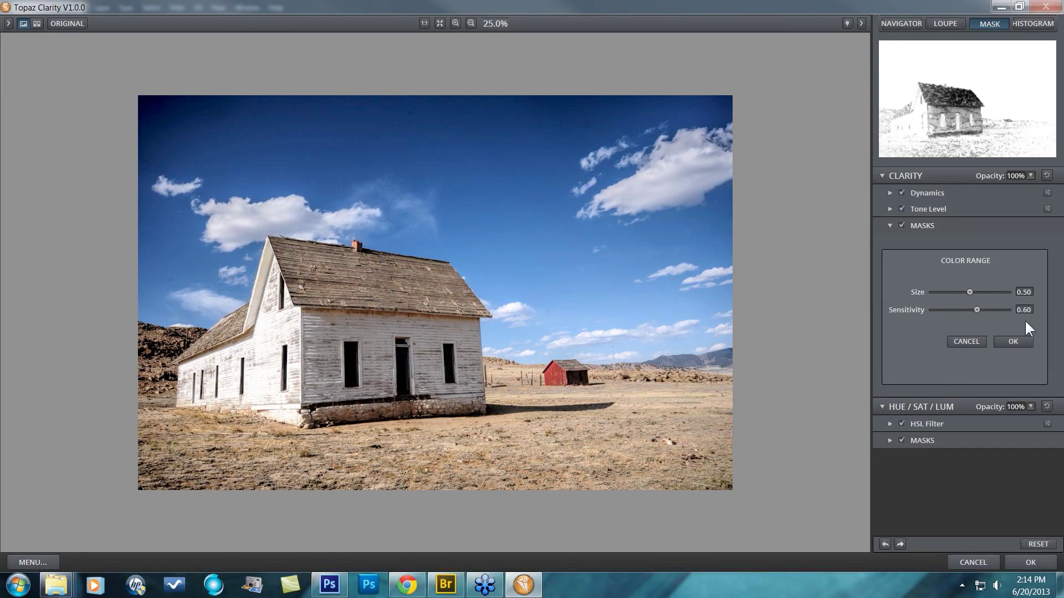
click(966, 341)
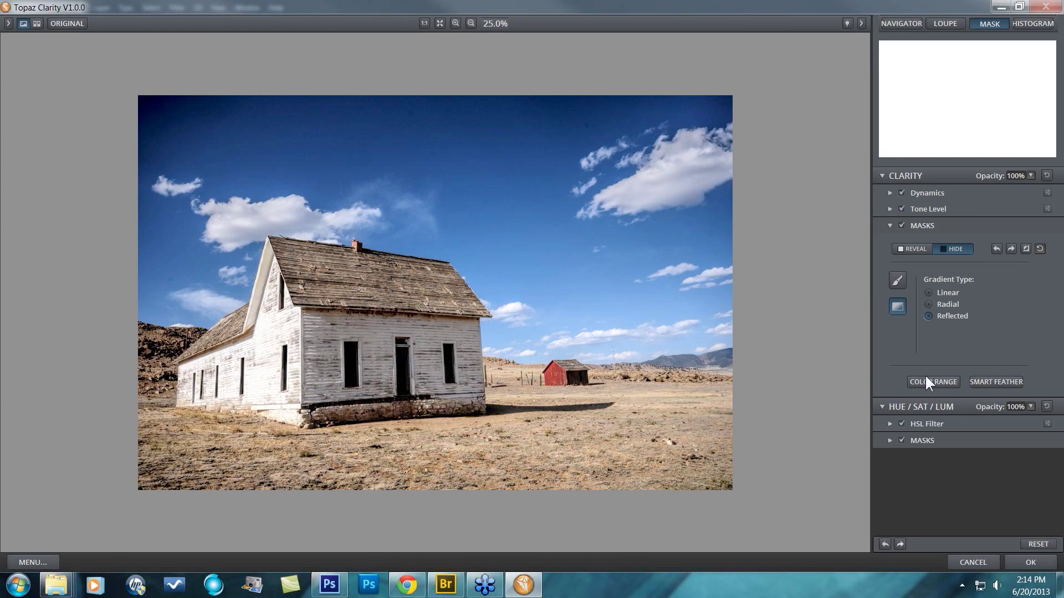
click(928, 381)
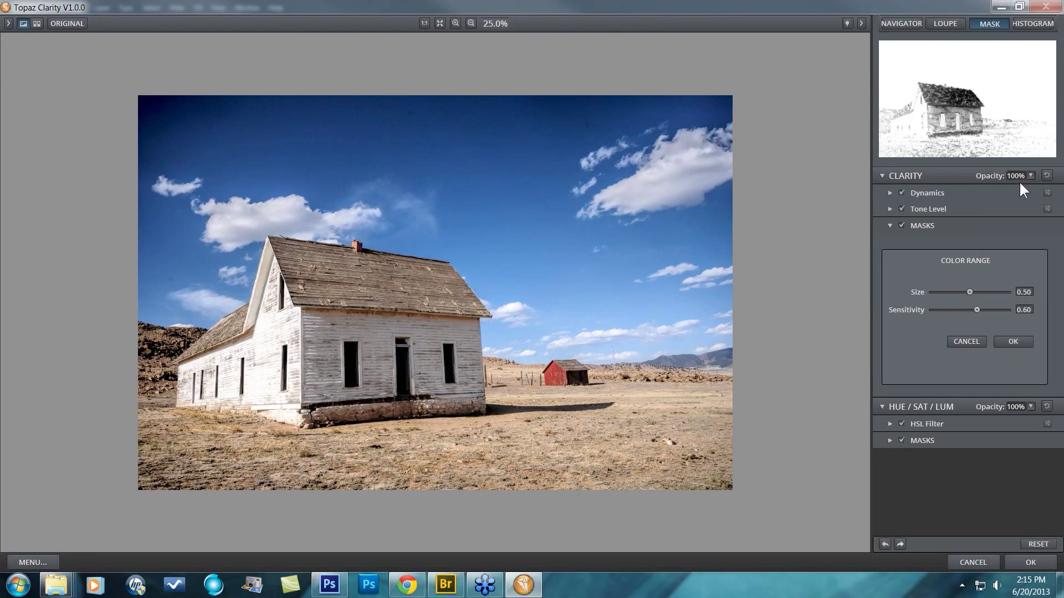
click(435, 293)
drag(436, 293, 479, 209)
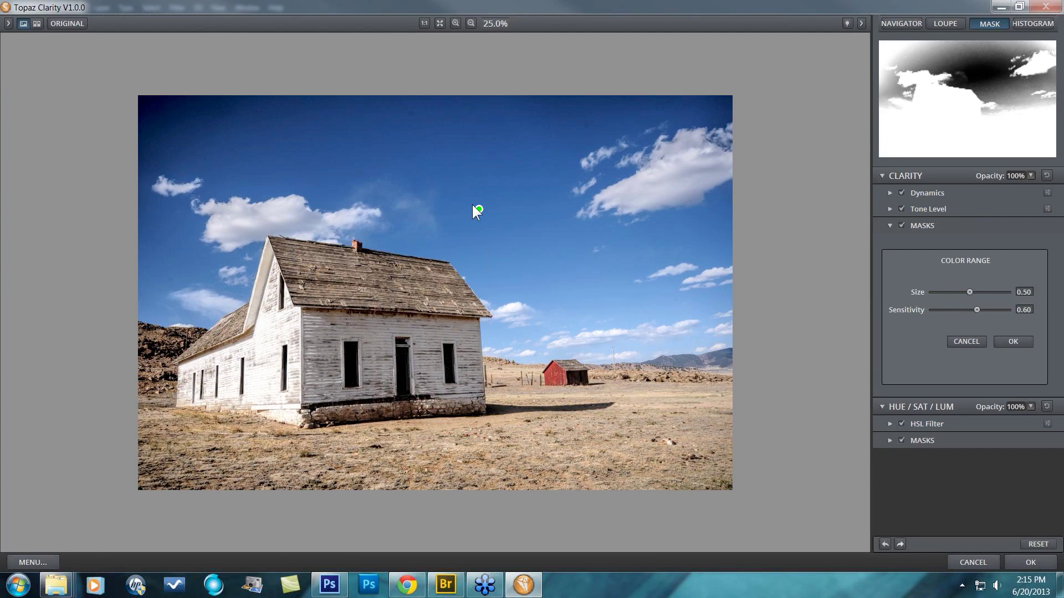
drag(278, 170, 259, 158)
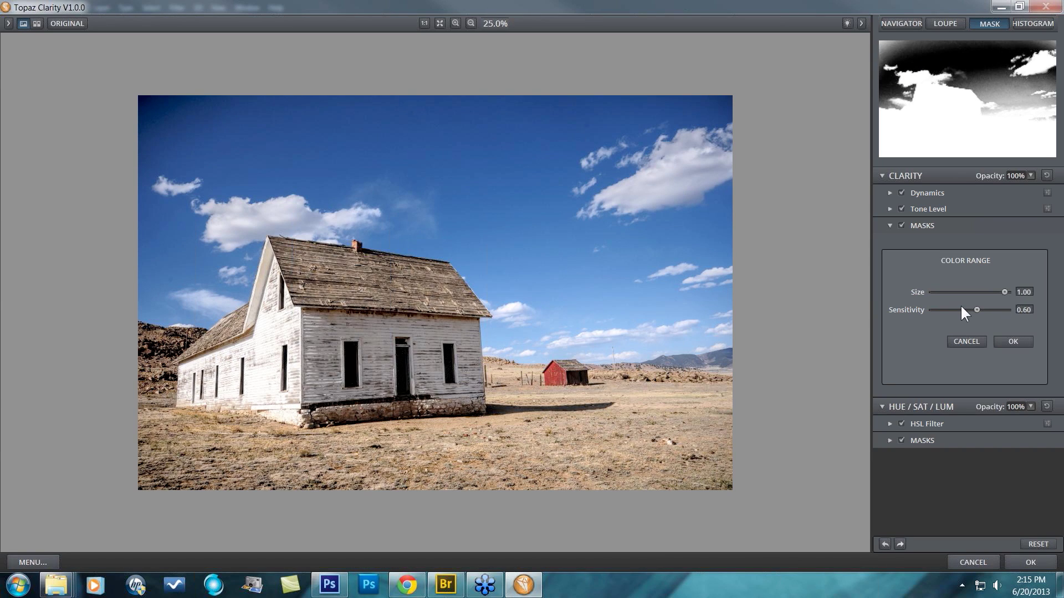
mouse_move(976, 310)
mouse_down()
mouse_move(948, 304)
mouse_move(956, 310)
mouse_up()
click(321, 120)
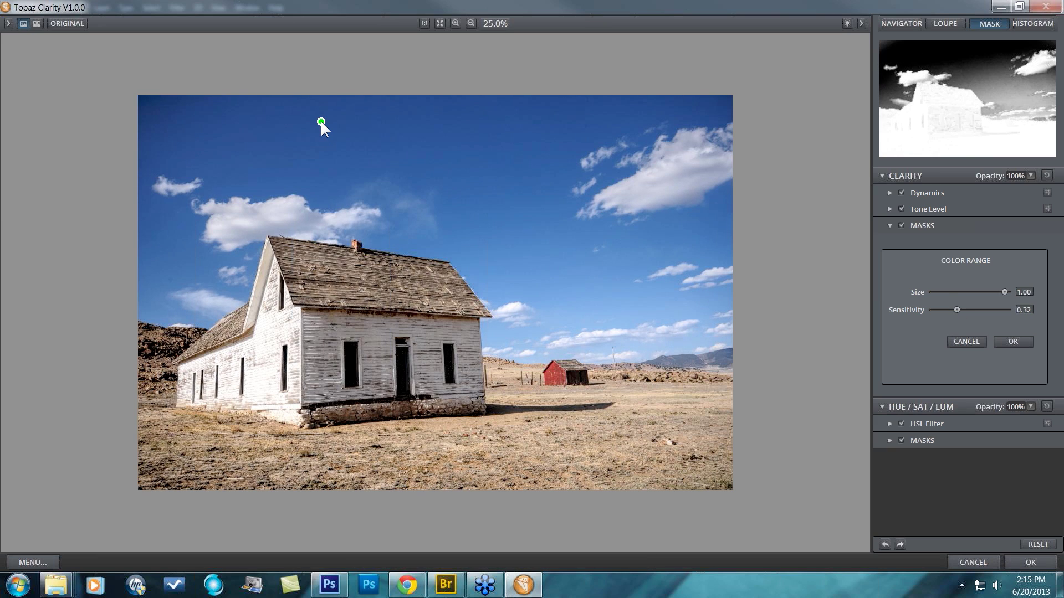
click(314, 120)
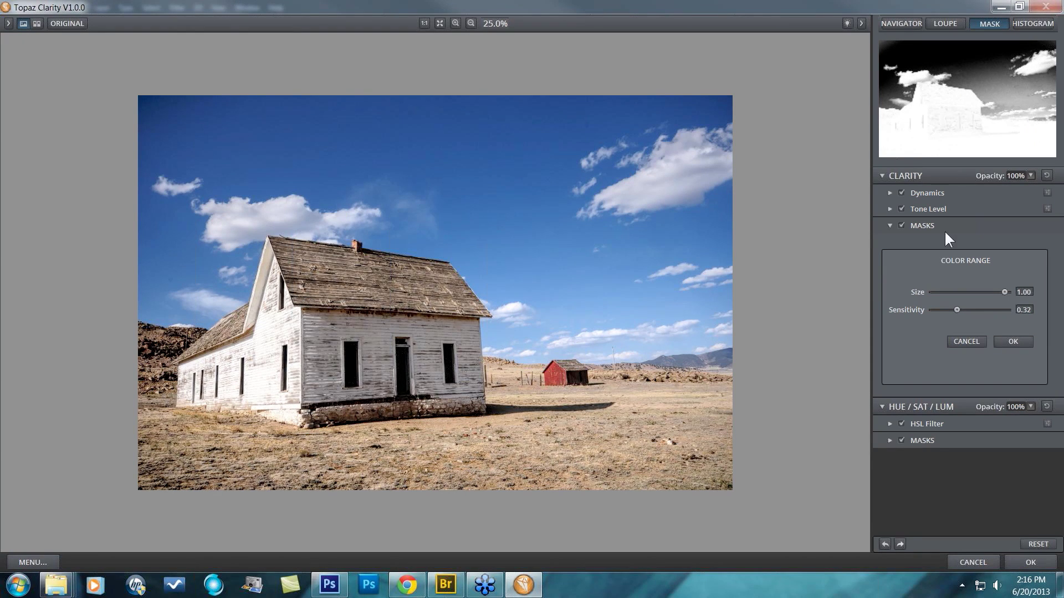
Confirm the sky colour-range mask and toggle it on and off to compare before and after
click(996, 340)
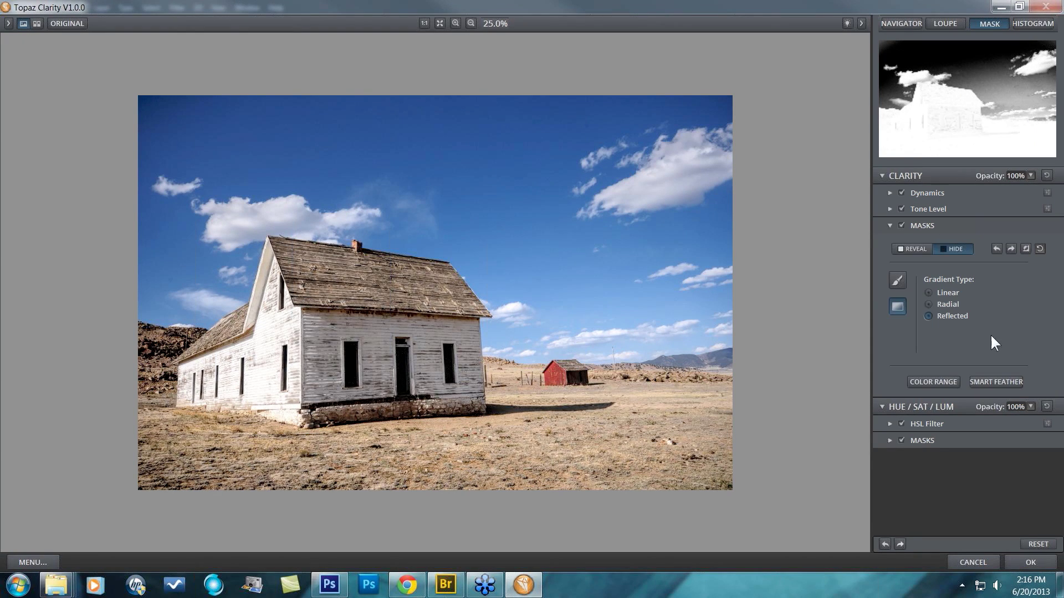
click(899, 224)
click(899, 225)
click(899, 224)
click(899, 224)
click(899, 225)
click(899, 224)
Add Smart Feather to the sky mask with Feather Radius 0.25 and Feather Aware 0.67
click(996, 381)
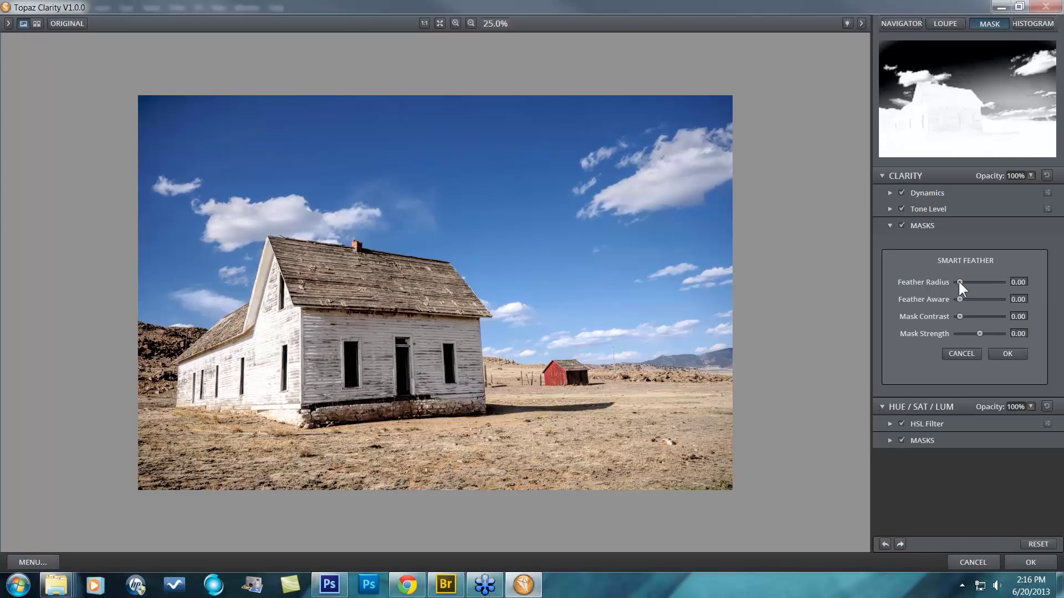
drag(959, 281, 979, 282)
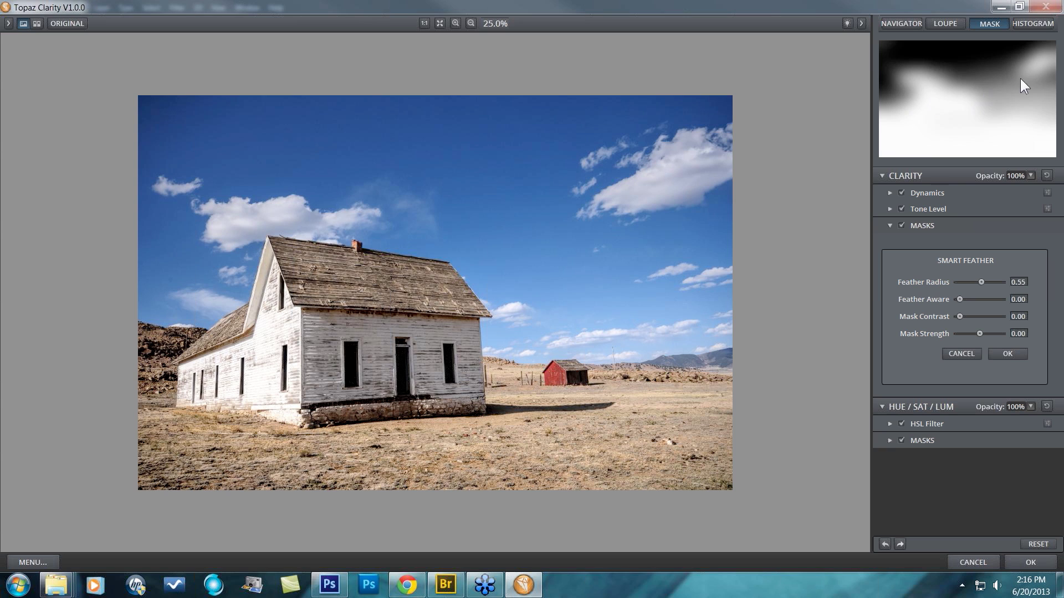
mouse_move(979, 282)
mouse_down()
mouse_move(958, 278)
mouse_move(969, 281)
mouse_up()
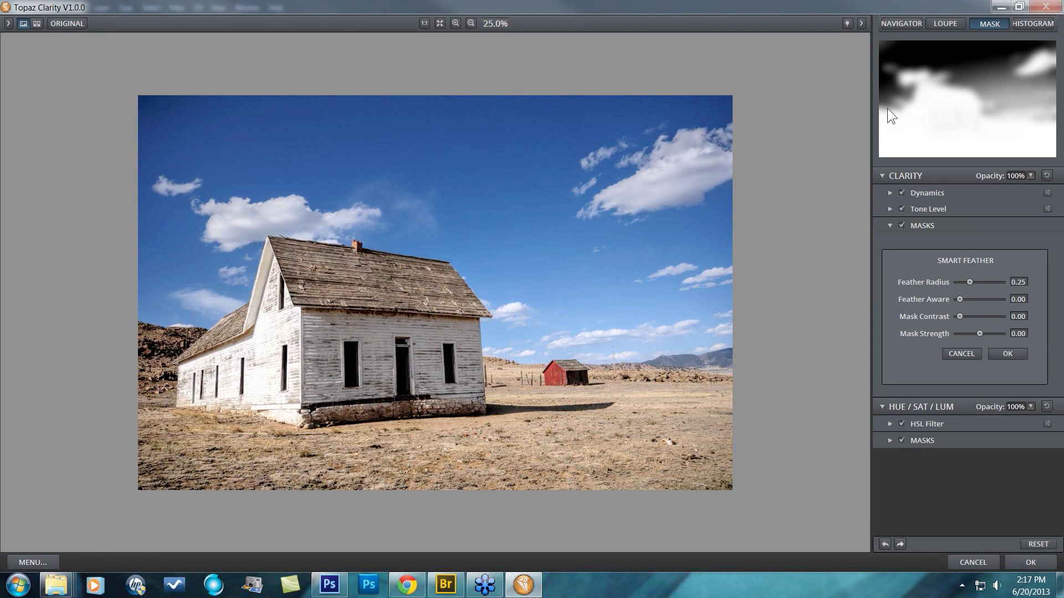
drag(978, 300, 984, 299)
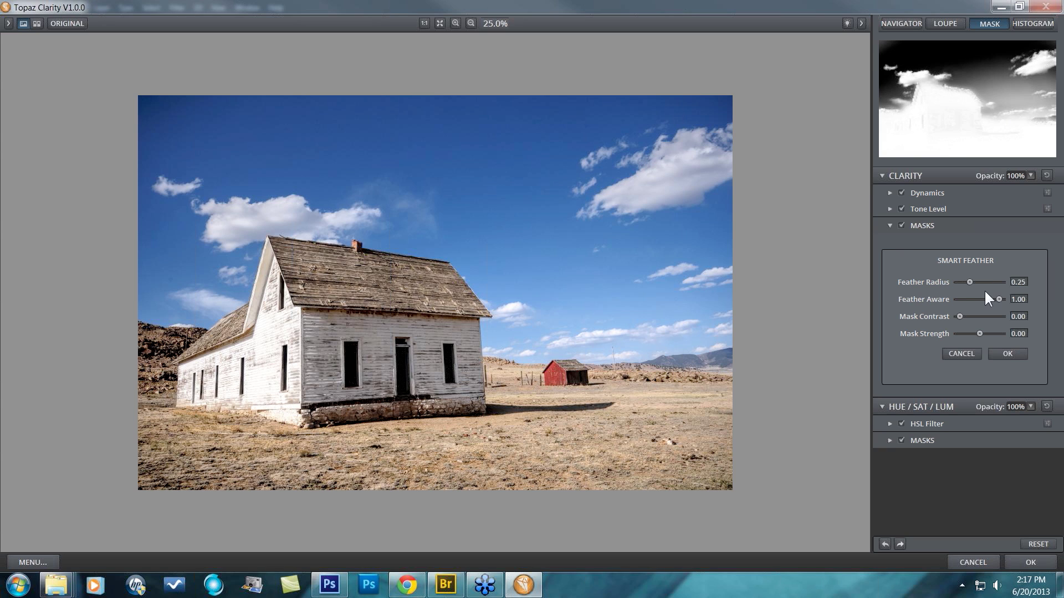
Lower Smart Feather's Feather Aware to 0.66 and push Mask Contrast up to its maximum
mouse_move(995, 299)
mouse_down()
mouse_move(973, 298)
mouse_move(985, 299)
mouse_up()
drag(957, 314, 967, 315)
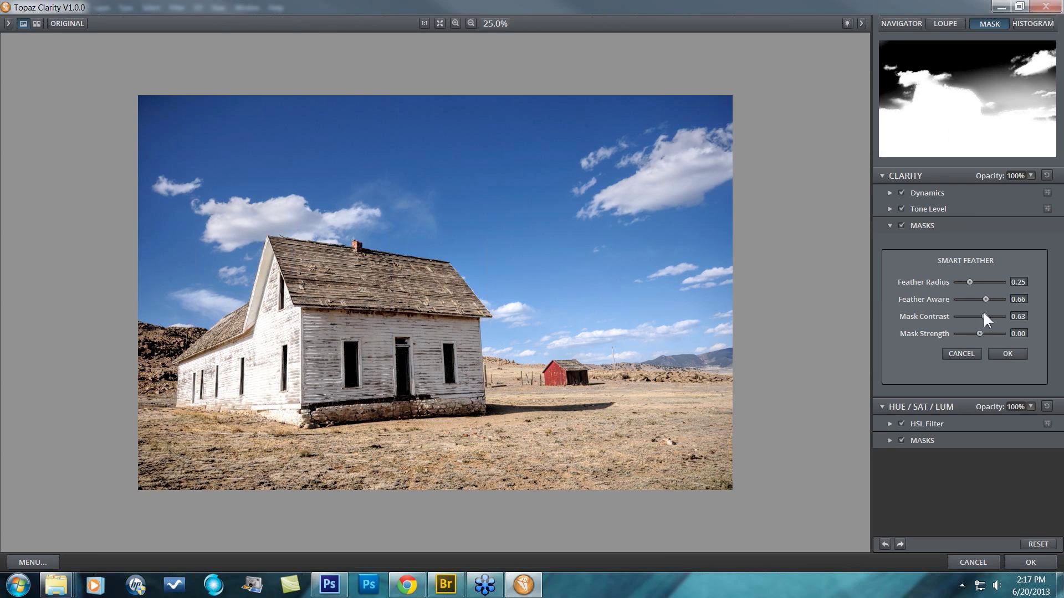
drag(992, 314, 1009, 311)
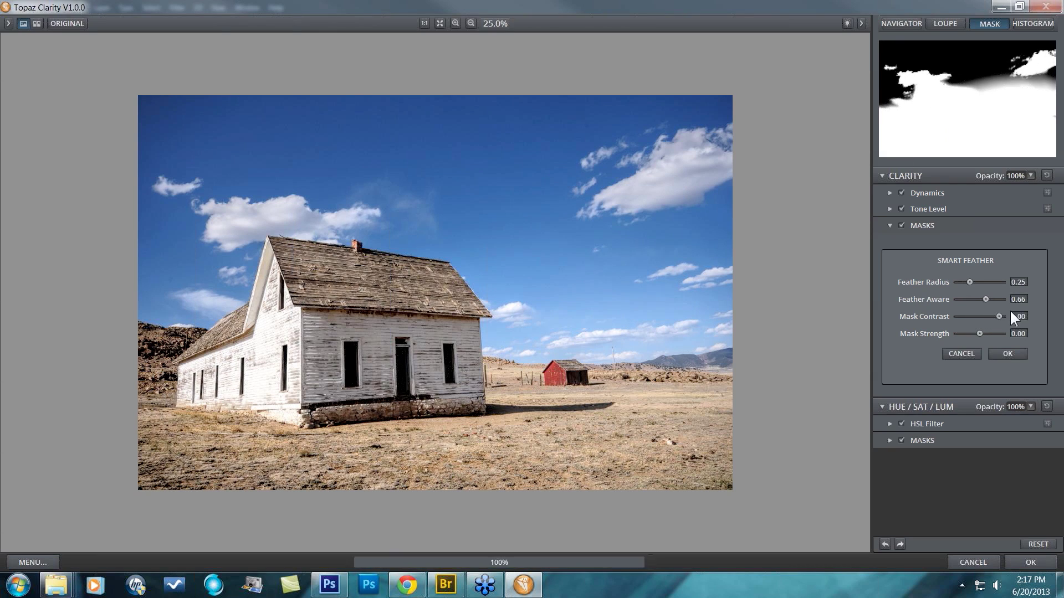